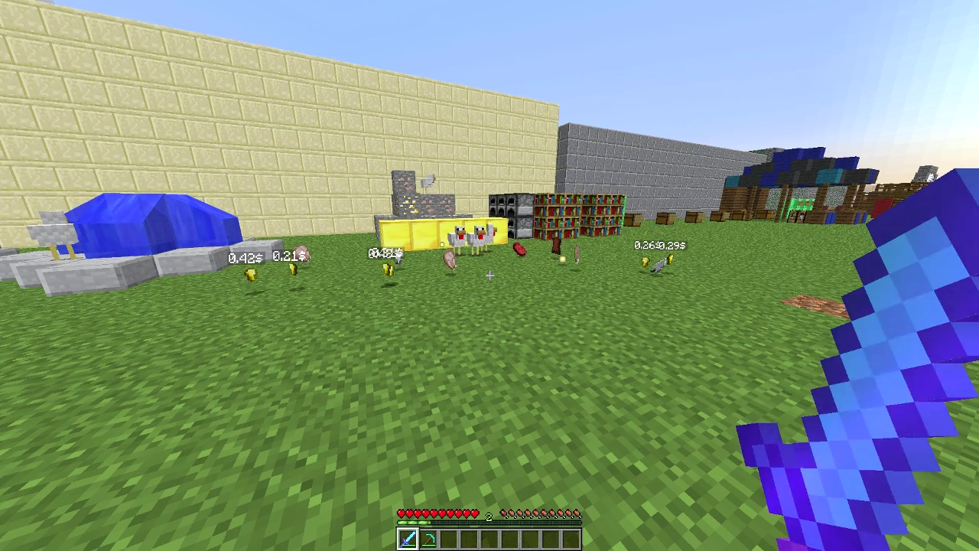
# Walk around the dropped money and mob items near the gold blocks to examine their amount labels
pyautogui.press('w')
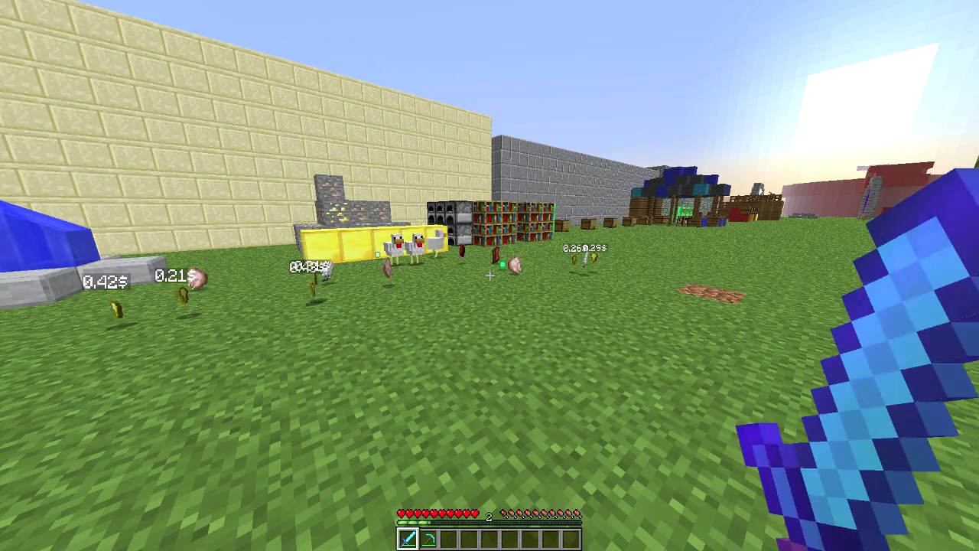
pyautogui.press('a')
pyautogui.click(489, 276)
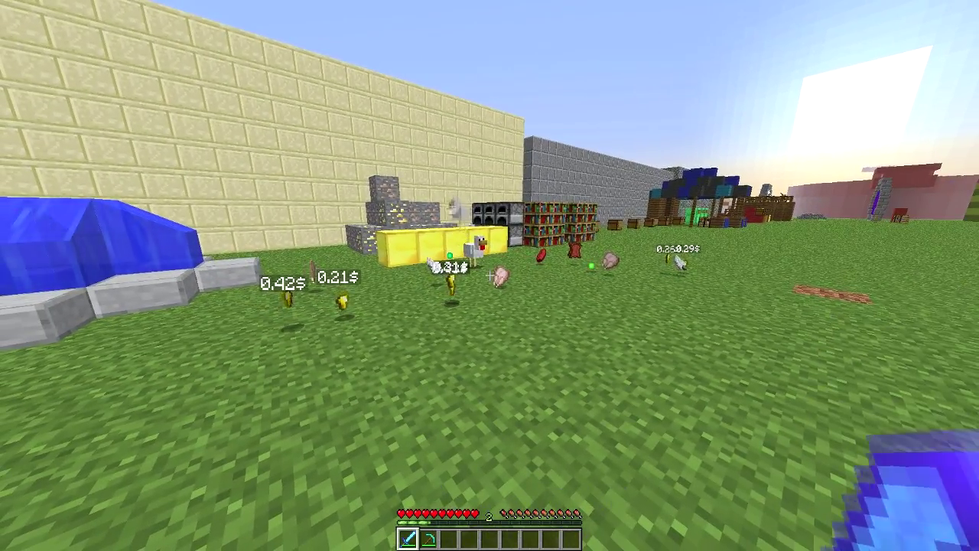
pyautogui.press('w')
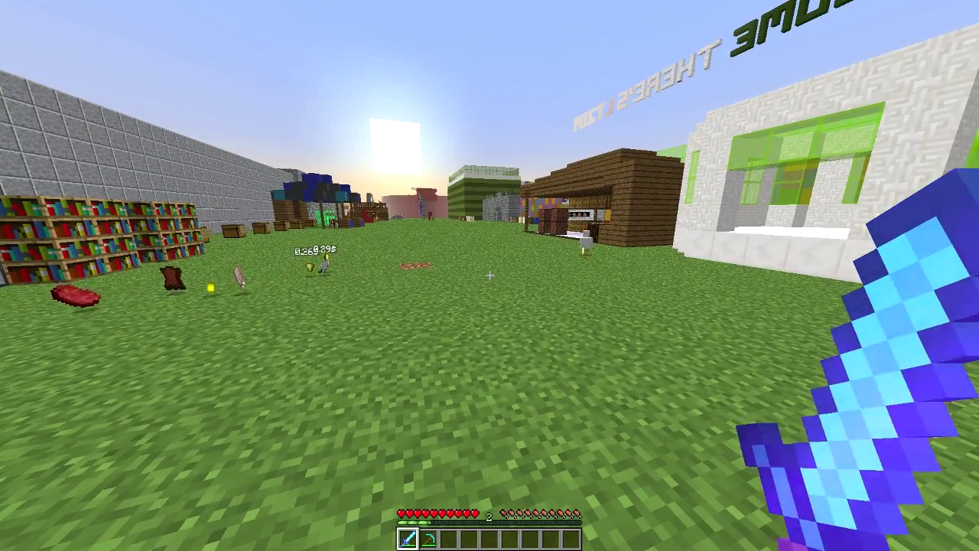
pyautogui.press('d')
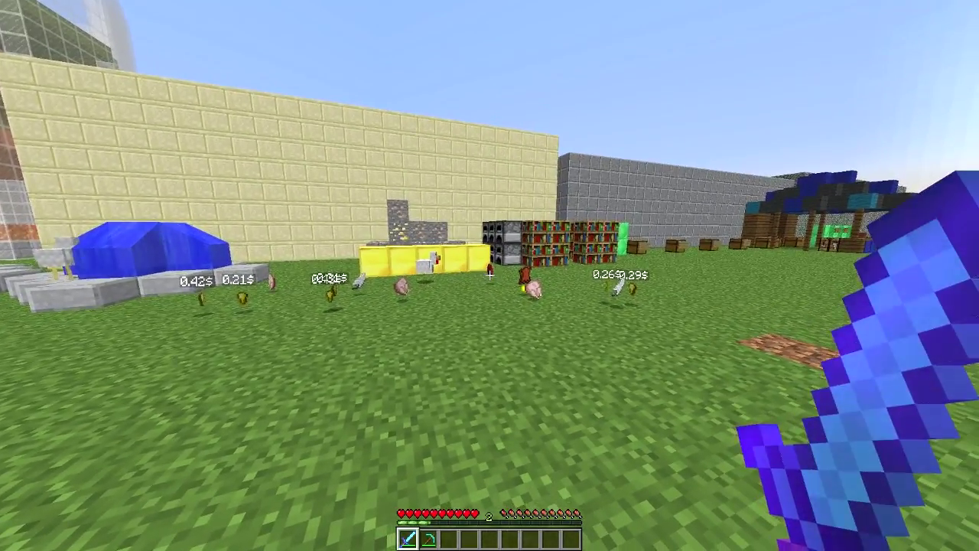
pyautogui.press('d')
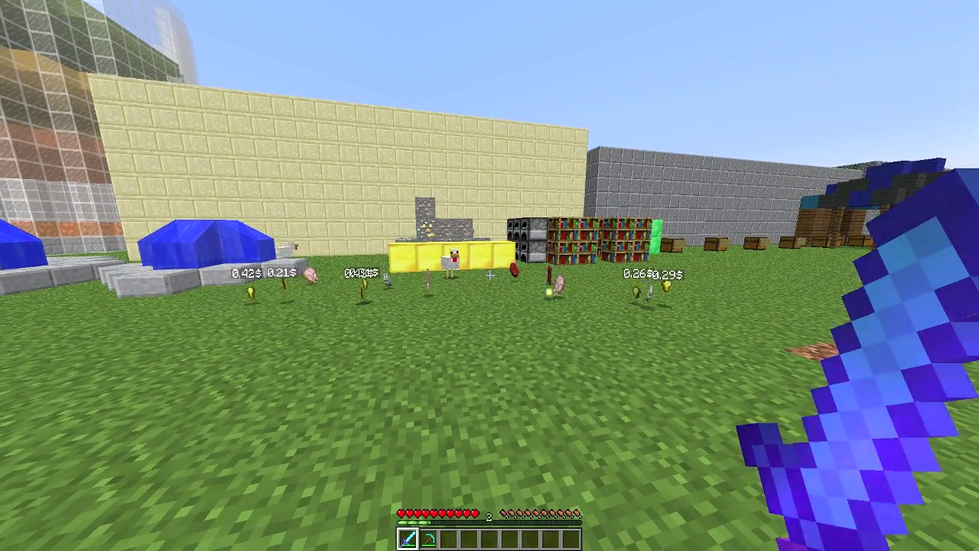
pyautogui.press('d')
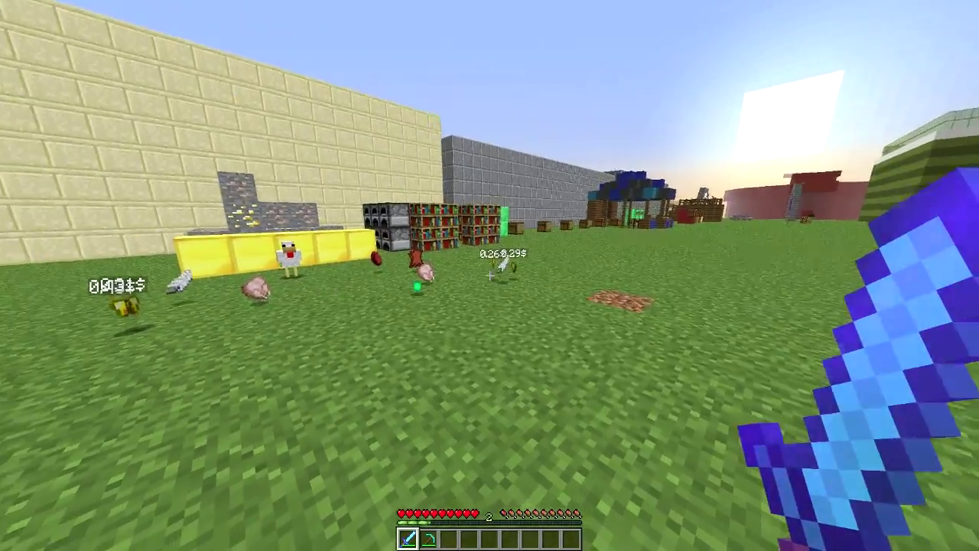
pyautogui.press('w')
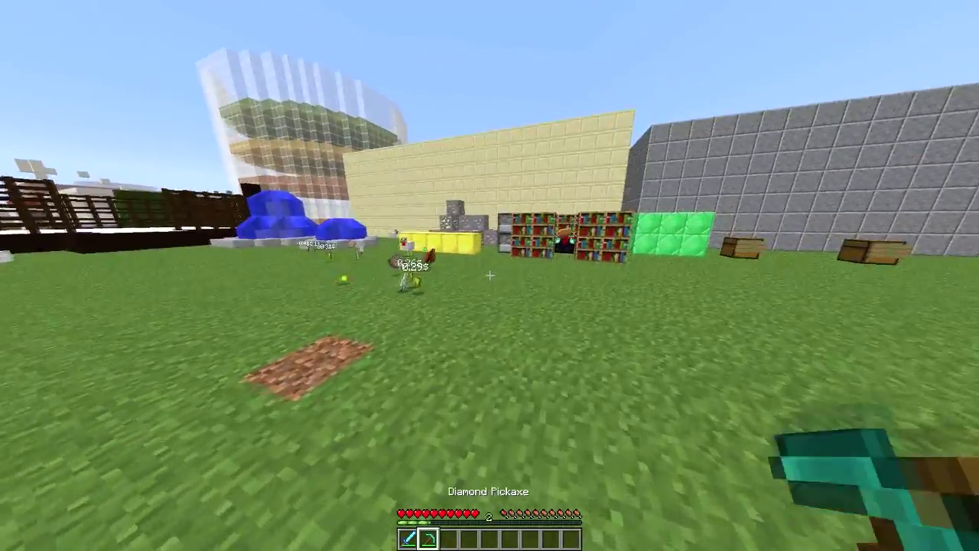
pyautogui.press('w')
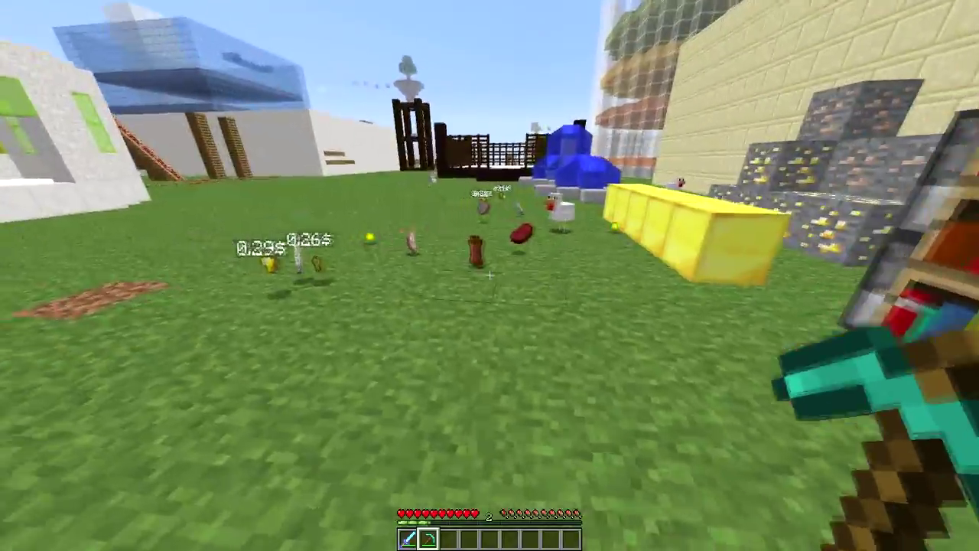
# Collect the dropped money and mob items, and mine the row of gold blocks with the diamond pickaxe
pyautogui.scroll(1, 489, 276)
pyautogui.scroll(1, 490, 275)
pyautogui.press('a')
pyautogui.scroll(-1, 490, 276)
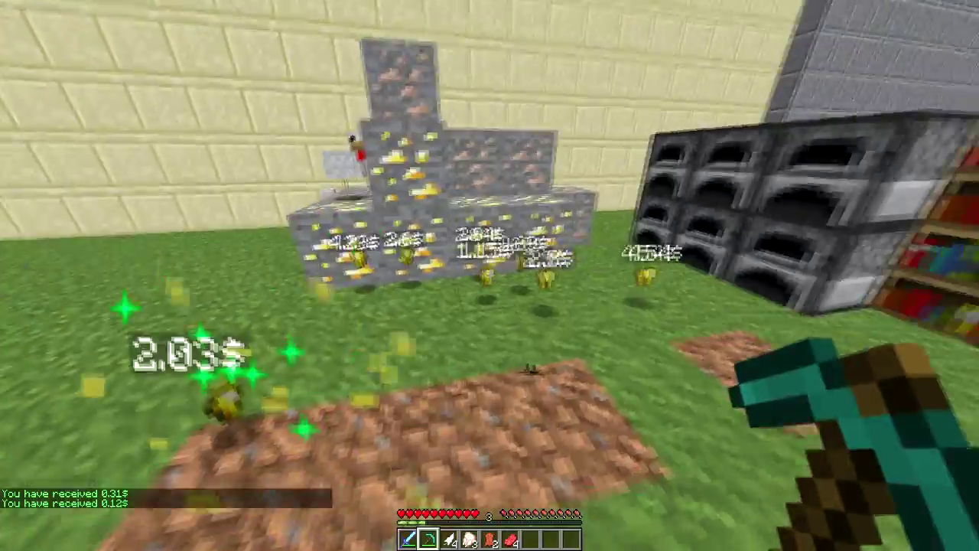
# Pick up the money dropped by the mined blocks and check the account balance with /bal
pyautogui.press('3')
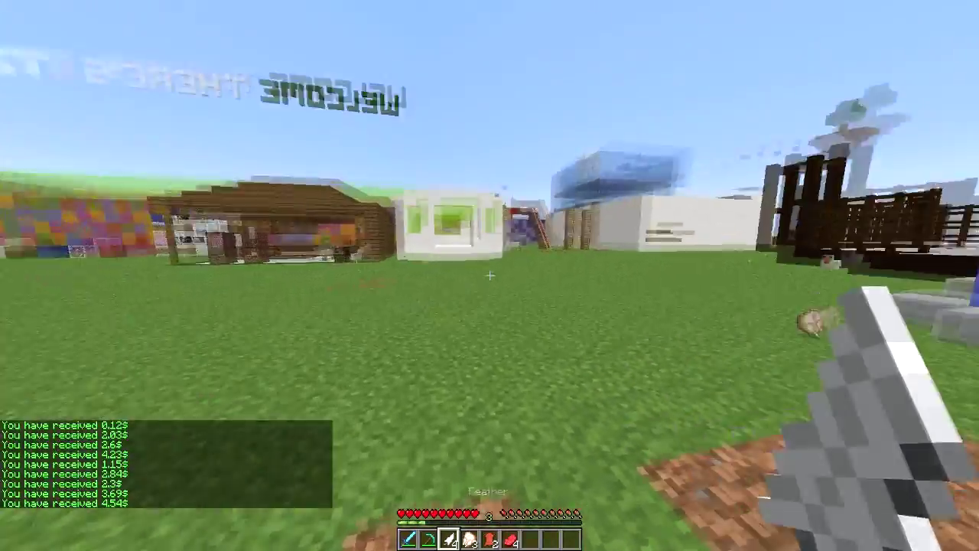
pyautogui.write('/bal')
pyautogui.press('Return')
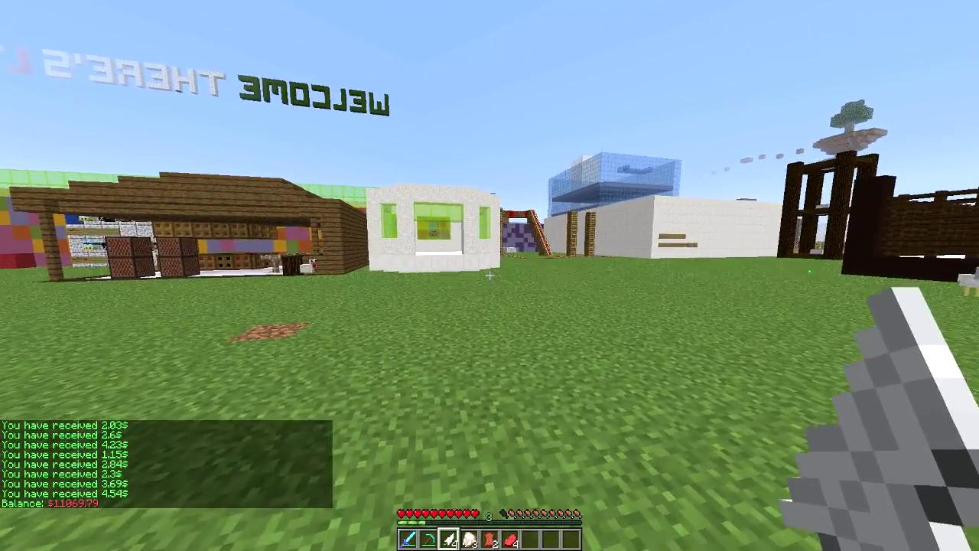
# Switch to creative mode and drop 1000 in money on the grass with /pickupmoney drop 1000
pyautogui.press('w')
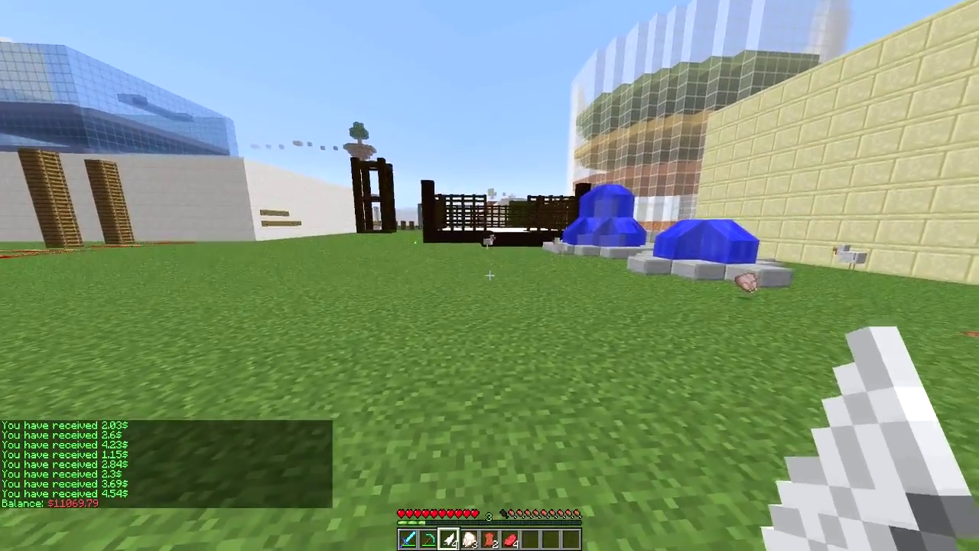
pyautogui.press('e')
pyautogui.press('e')
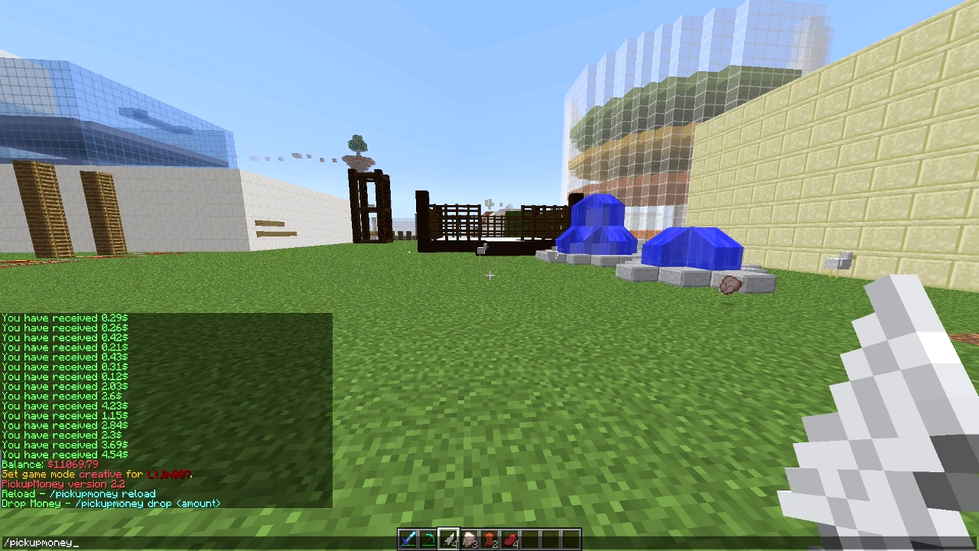
pyautogui.write('drop')
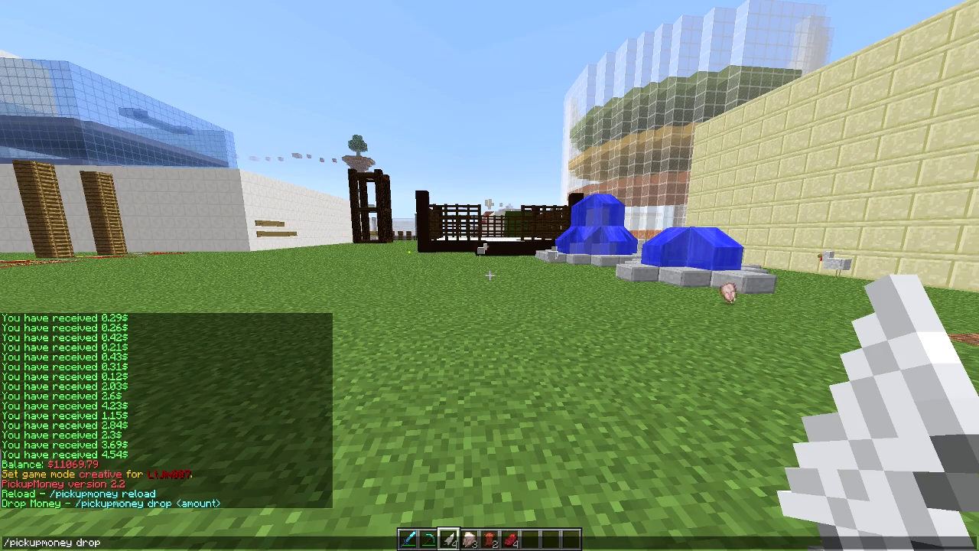
pyautogui.write(' 1000')
pyautogui.press('Return')
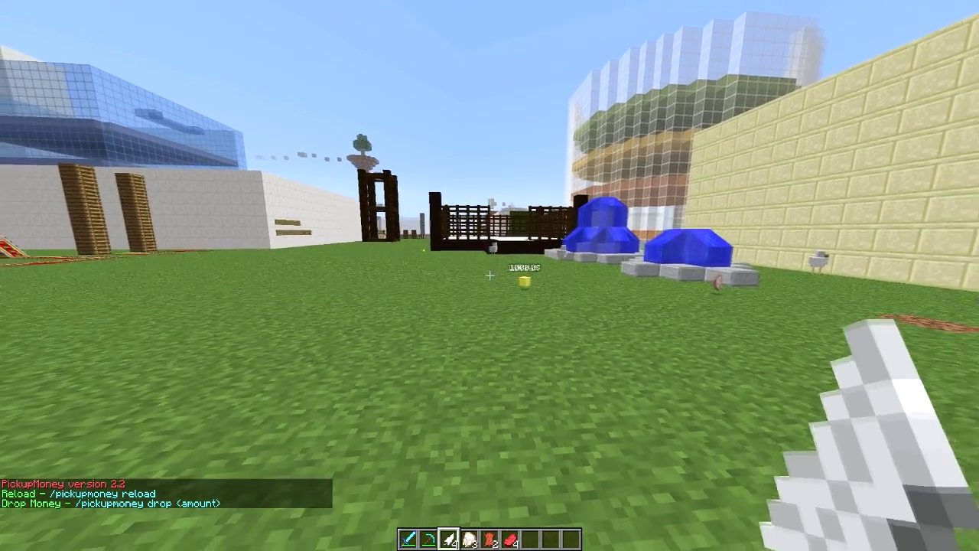
# Try to drop an amount of 1 with /pickupmoney drop 1
pyautogui.press('w')
pyautogui.press('t')
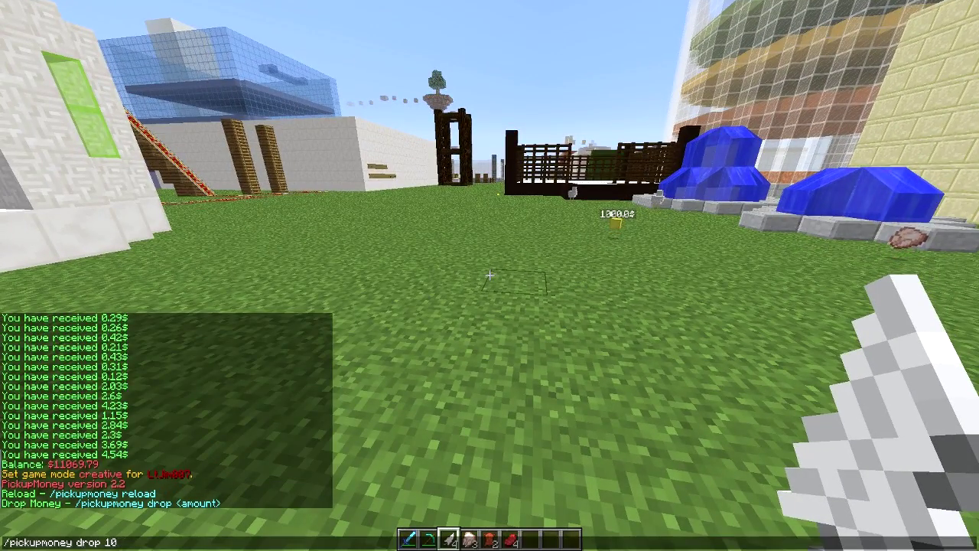
pyautogui.press('BackSpace')
pyautogui.press('Return')
pyautogui.press('d')
# Drop money amounts of 10 and 100 on the grass with the /pickupmoney drop command
pyautogui.press('t')
pyautogui.press('Up')
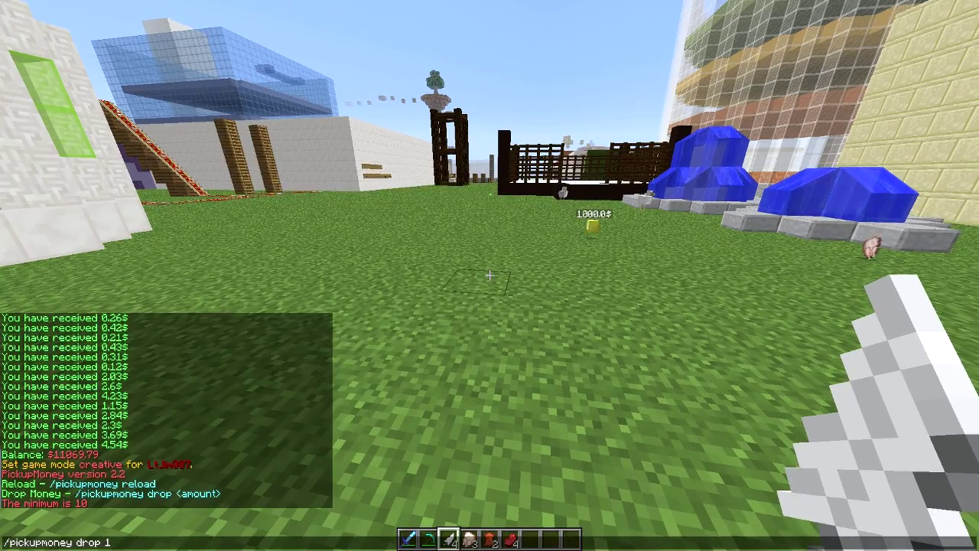
pyautogui.press('d')
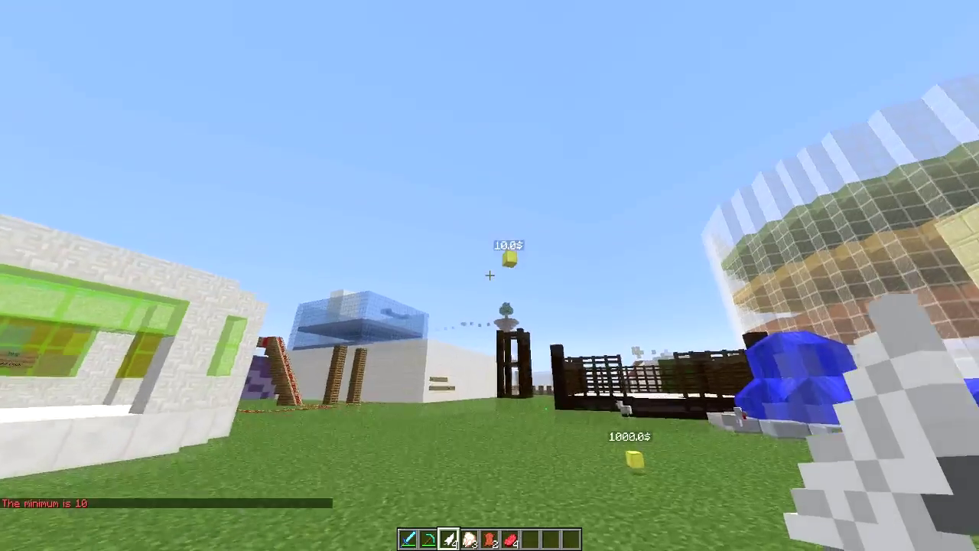
pyautogui.press('w')
pyautogui.press('t')
pyautogui.press('Up')
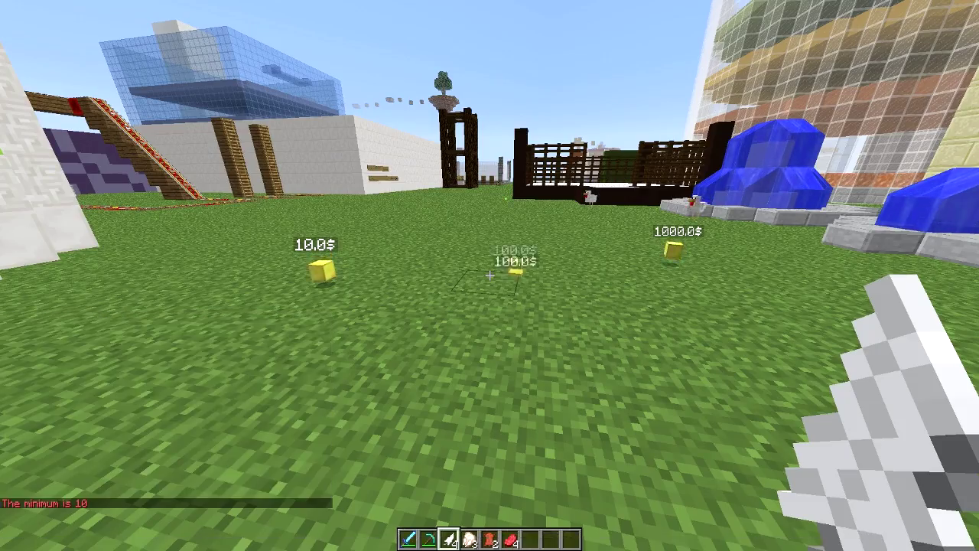
# Walk over the dropped 10, 100 and 1000 money items to pick them up
pyautogui.press('a')
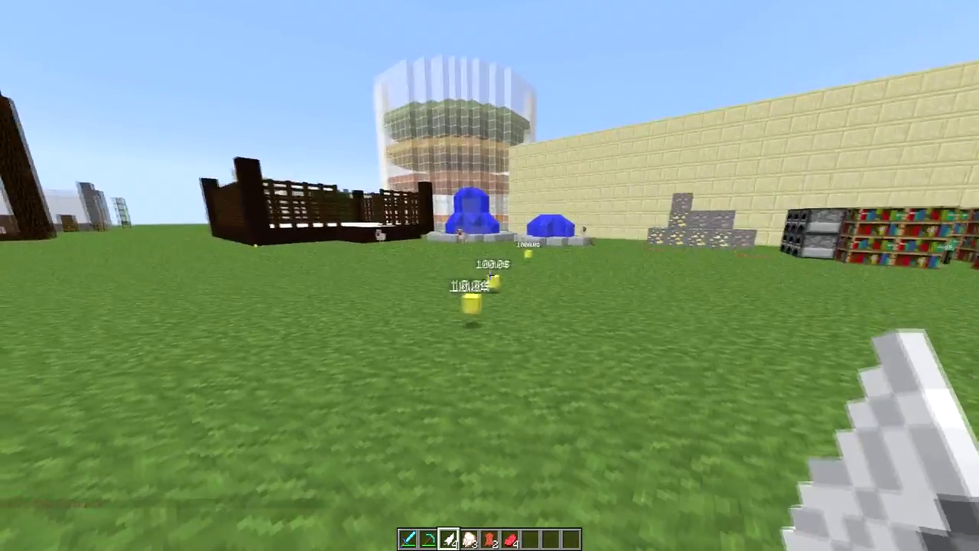
pyautogui.press('a')
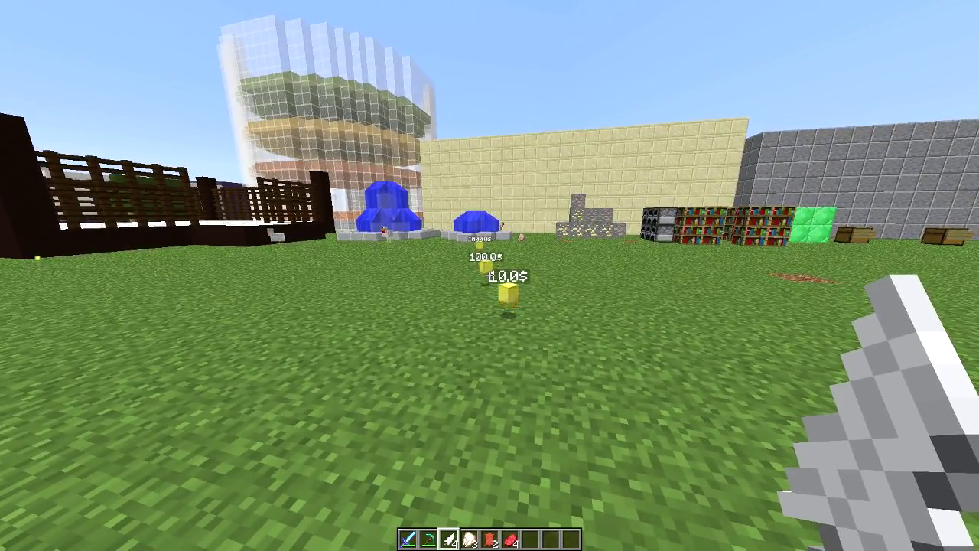
pyautogui.press('s')
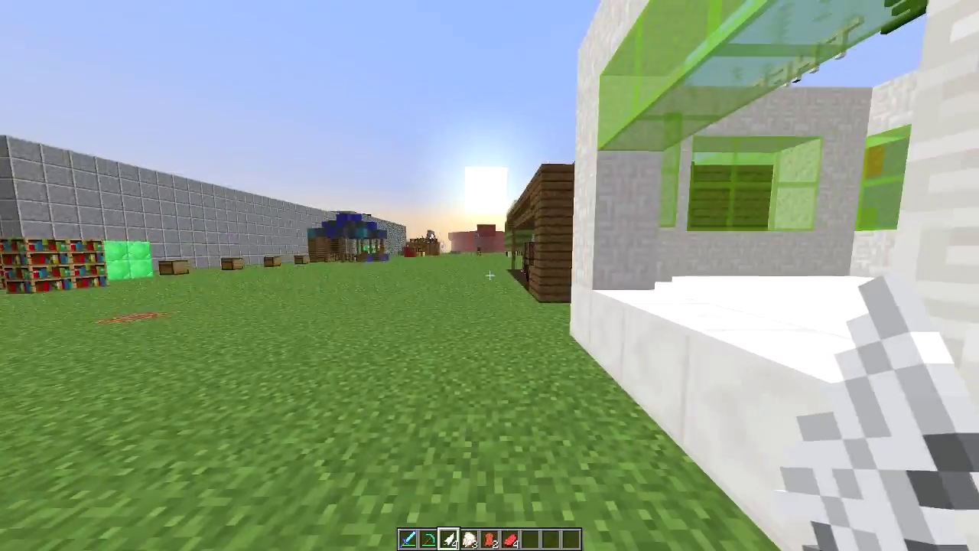
pyautogui.press('w')
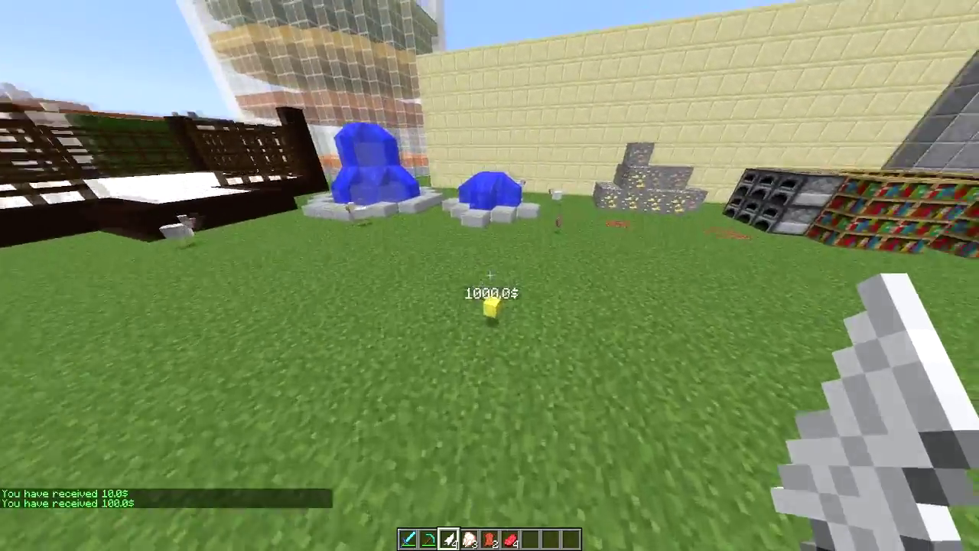
pyautogui.press('w')
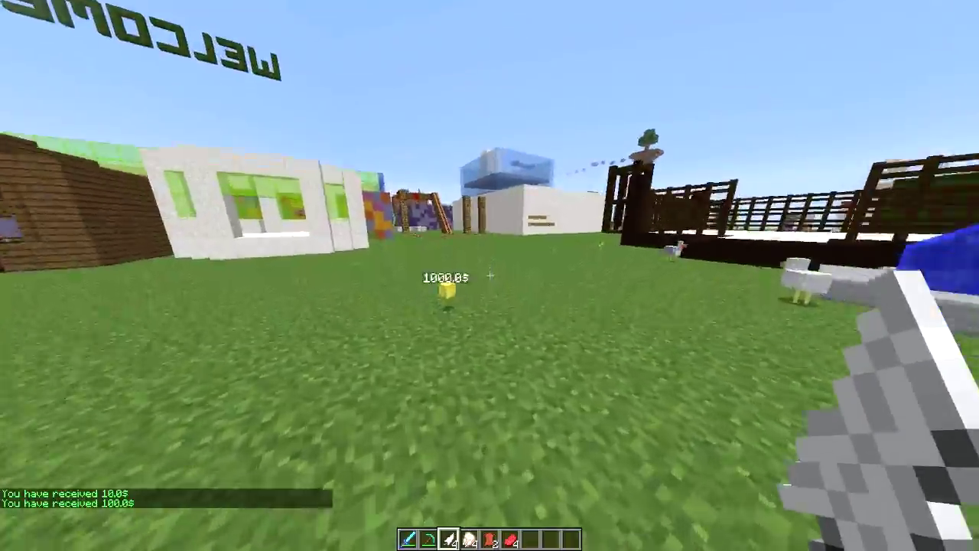
pyautogui.press('1')
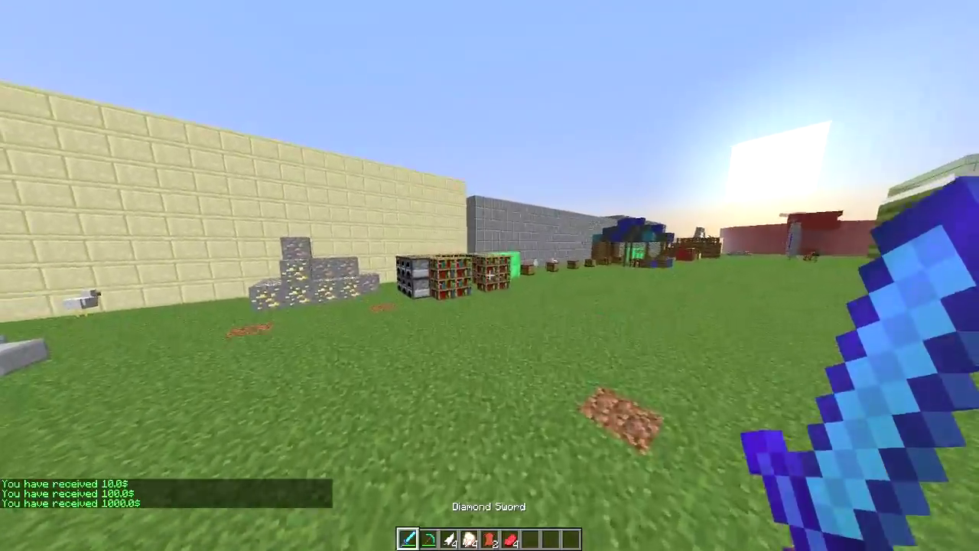
pyautogui.press('2')
pyautogui.press('w')
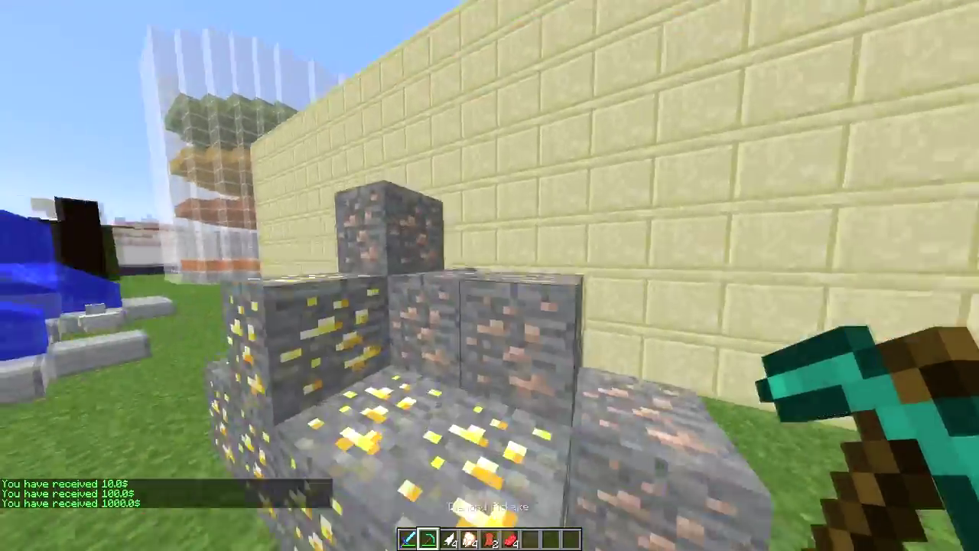
pyautogui.press('w')
pyautogui.press('space')
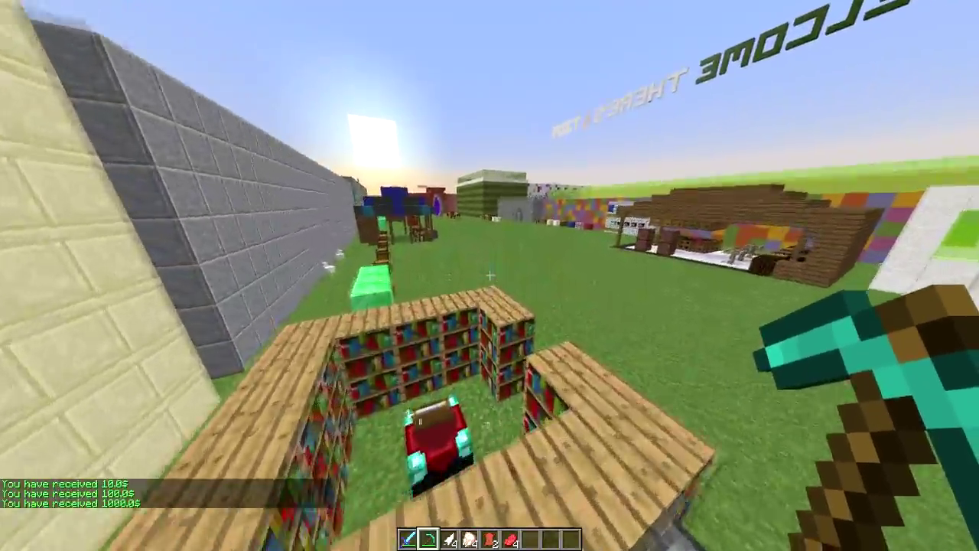
pyautogui.press('w')
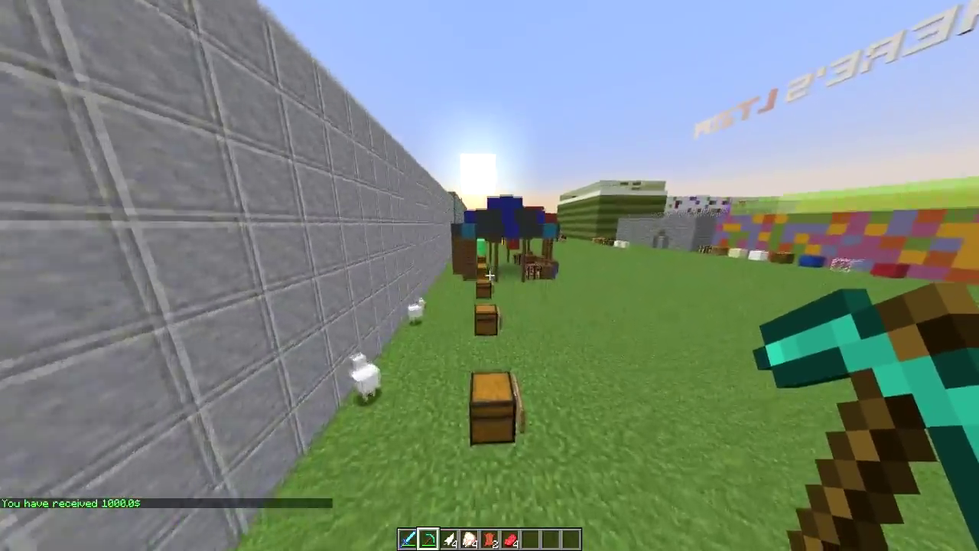
pyautogui.press('w')
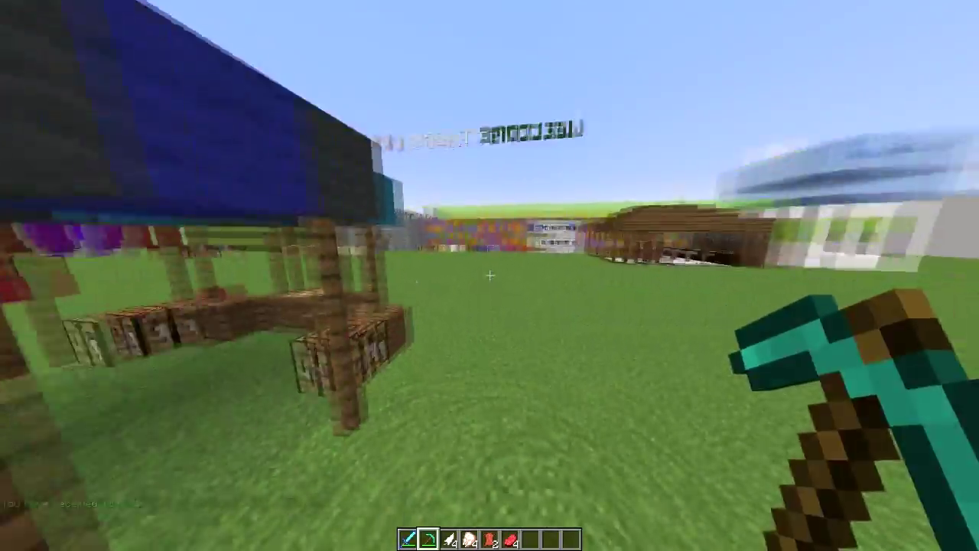
pyautogui.press('w')
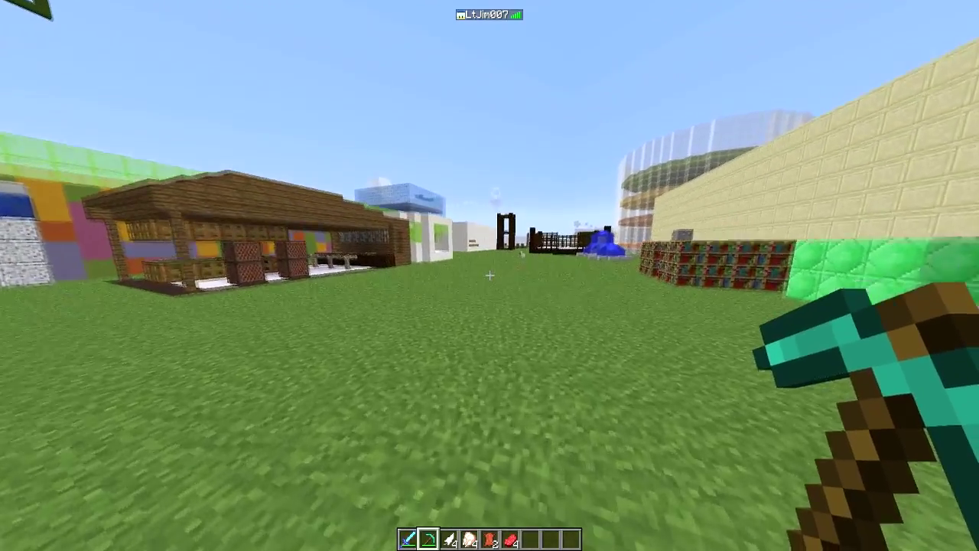
pyautogui.press('w')
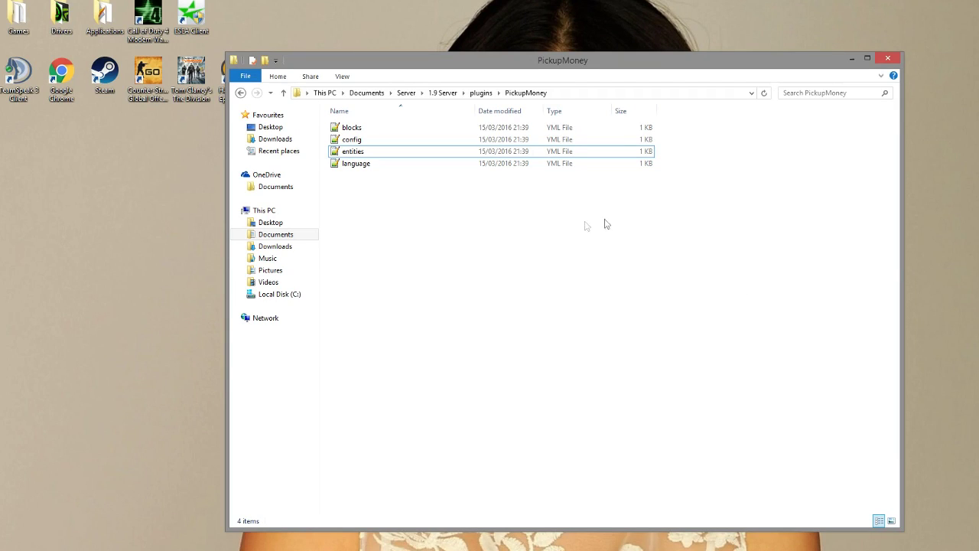
# Switch to the PickupMoney plugin folder, open language.yml in Notepad++ and examine its message entries
pyautogui.doubleClick(411, 164)
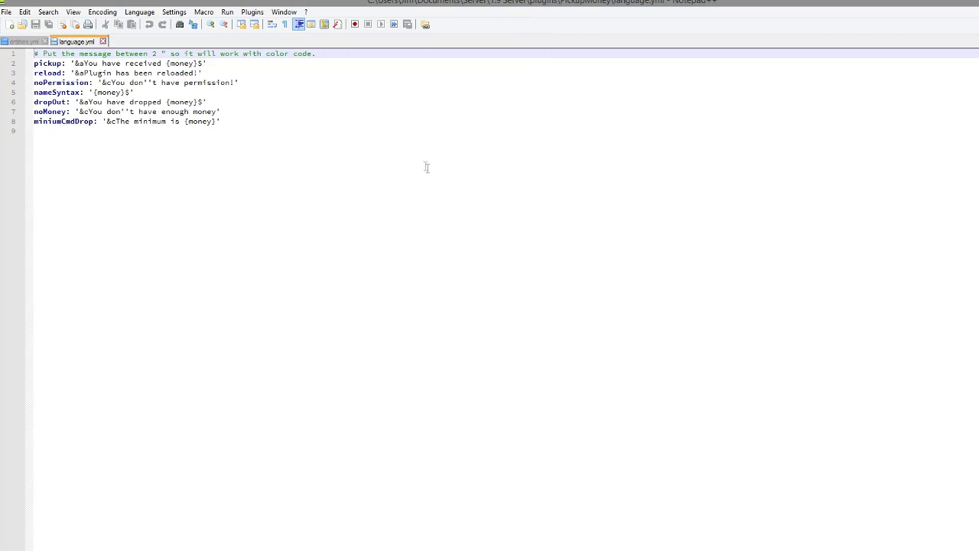
pyautogui.click(44, 41)
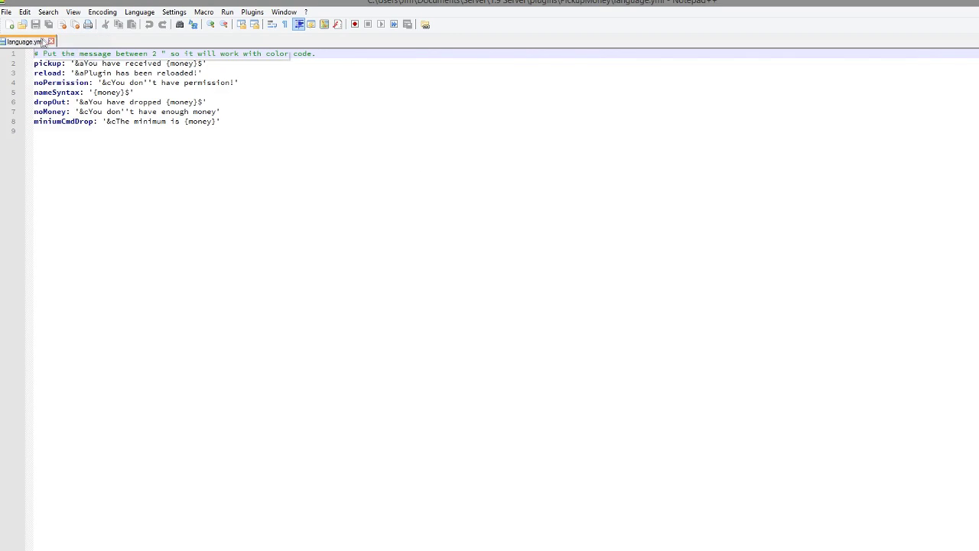
pyautogui.moveTo(230, 123); pyautogui.dragTo(4, 65)
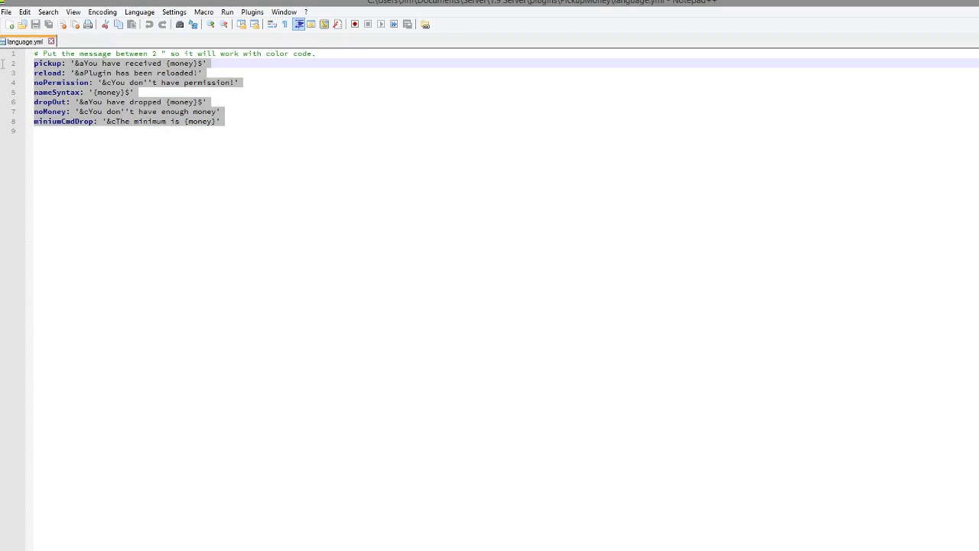
pyautogui.moveTo(257, 118); pyautogui.dragTo(2, 71)
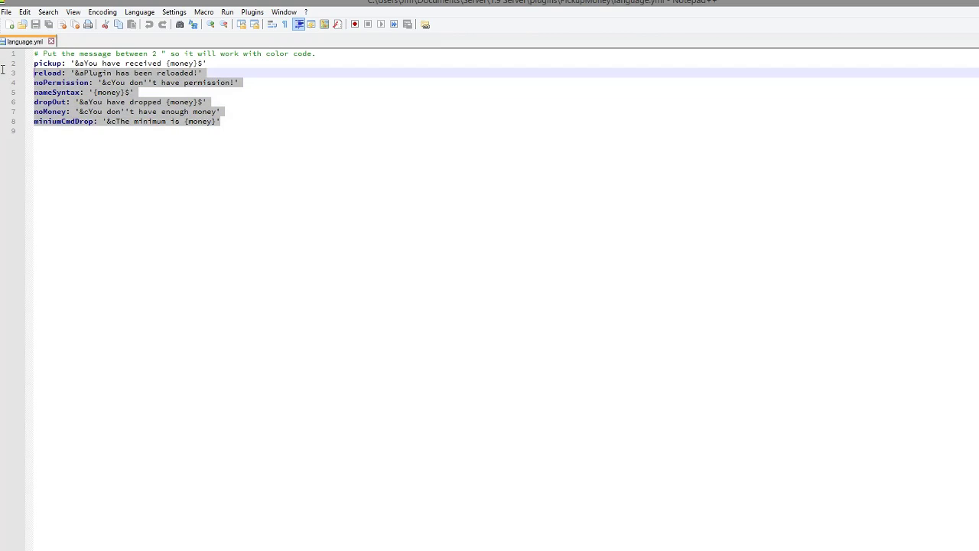
# Examine the nameSyntax, dropOut and pickup messages in language.yml
pyautogui.click(171, 92)
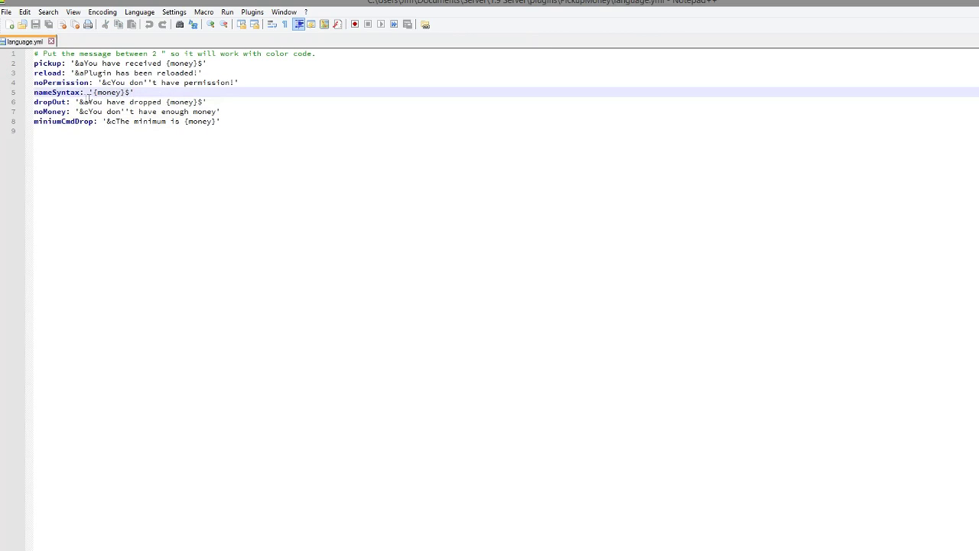
pyautogui.moveTo(79, 102); pyautogui.dragTo(138, 104)
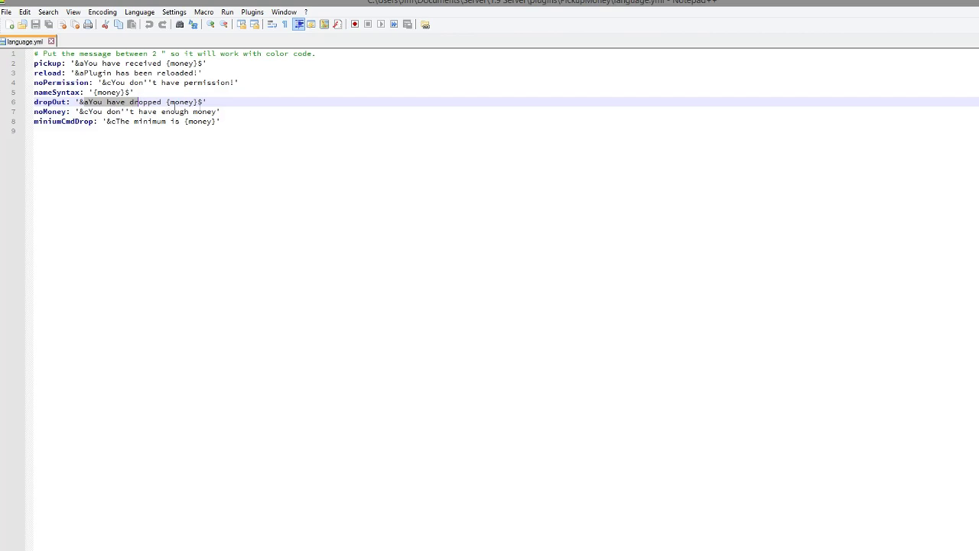
pyautogui.click(200, 63)
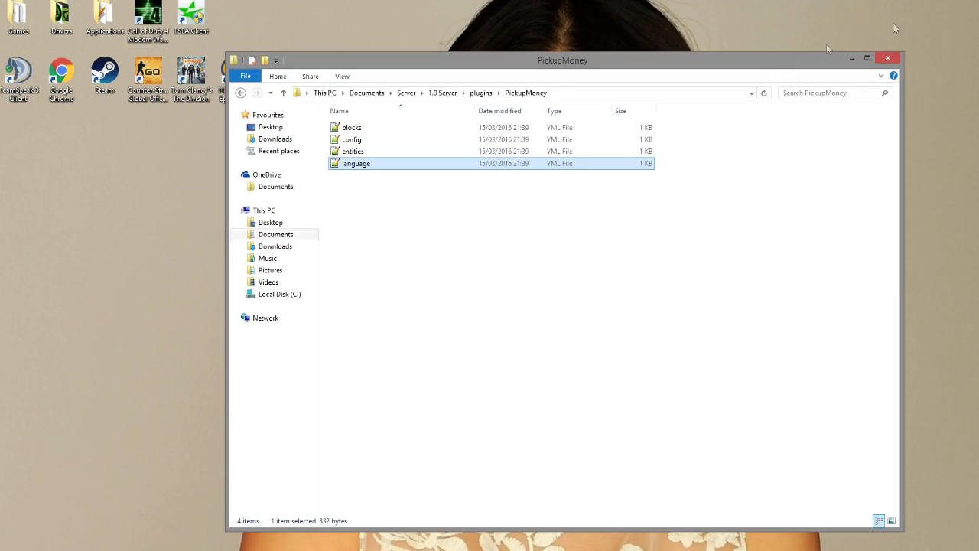
# Open entities.yml from the PickupMoney folder and examine the CHICKEN, ZOMBIE and PLAYER drop settings
pyautogui.doubleClick(353, 151)
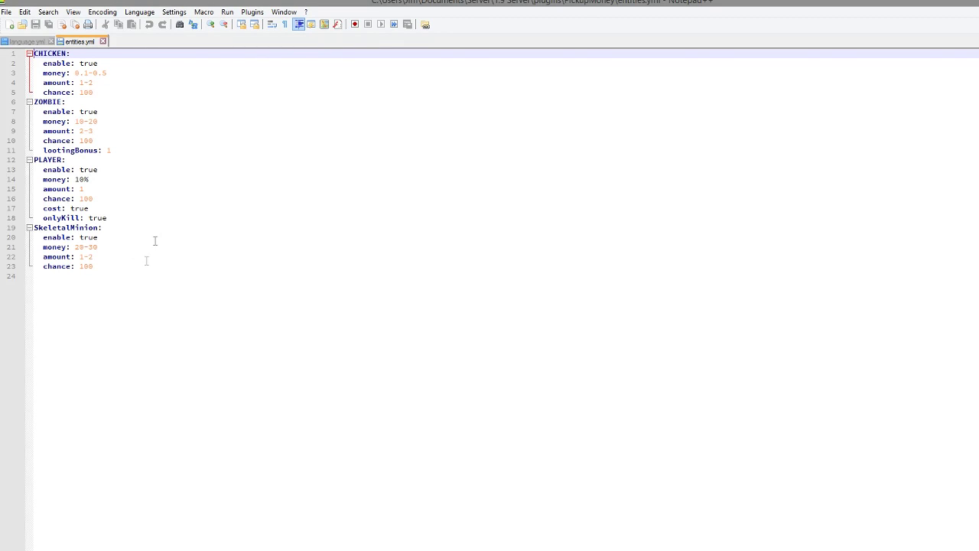
pyautogui.moveTo(97, 83); pyautogui.dragTo(34, 54)
pyautogui.click(117, 82)
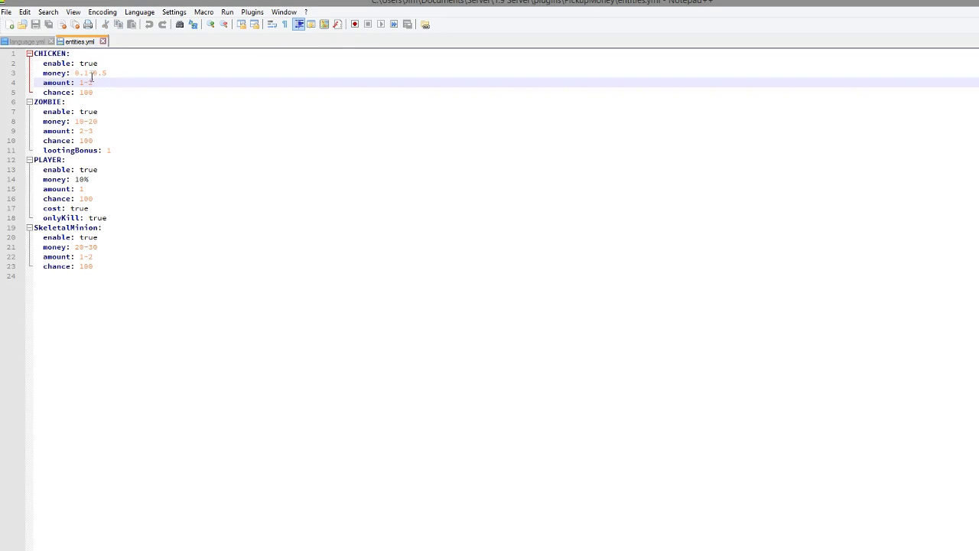
pyautogui.click(88, 66)
pyautogui.moveTo(108, 73); pyautogui.dragTo(70, 64)
pyautogui.click(118, 85)
pyautogui.click(129, 100)
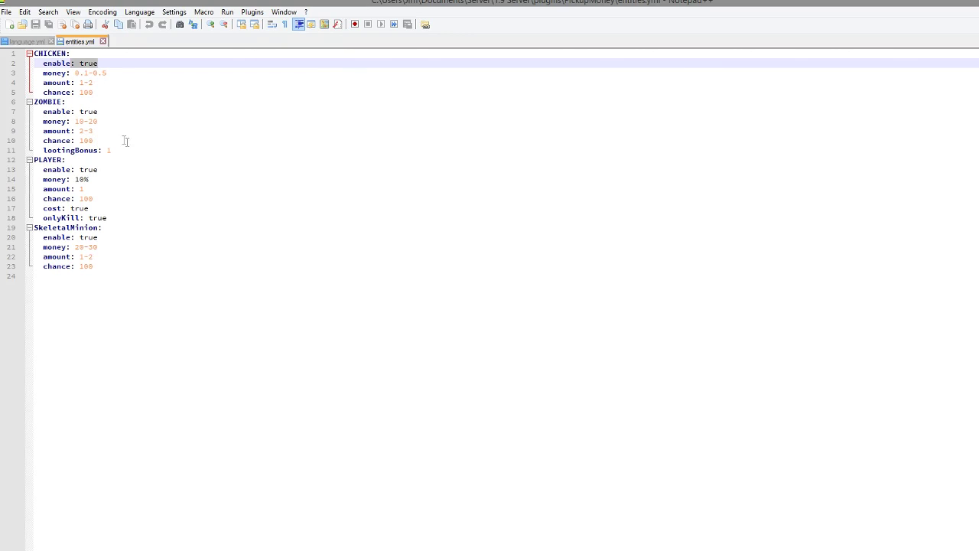
pyautogui.moveTo(120, 120); pyautogui.dragTo(52, 124)
pyautogui.moveTo(131, 179); pyautogui.dragTo(21, 181)
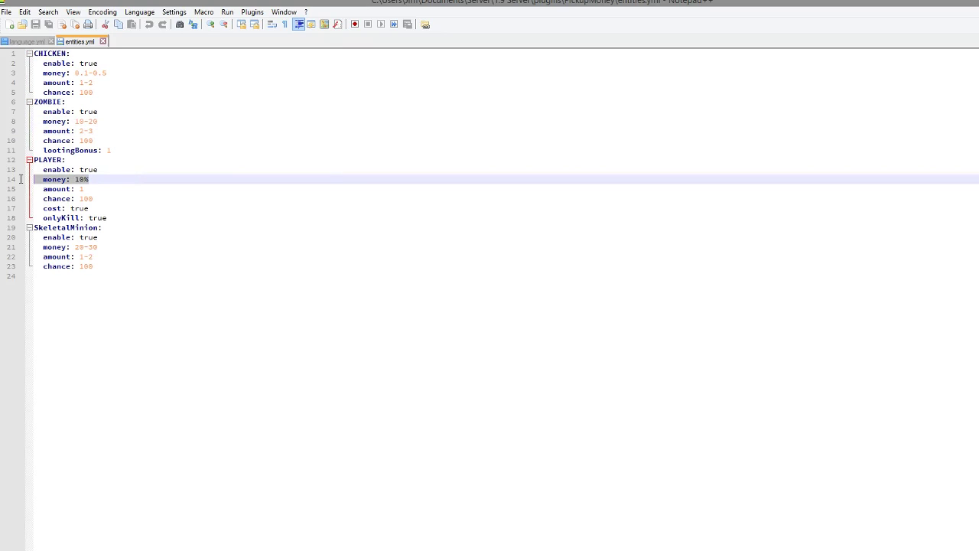
pyautogui.click(103, 180)
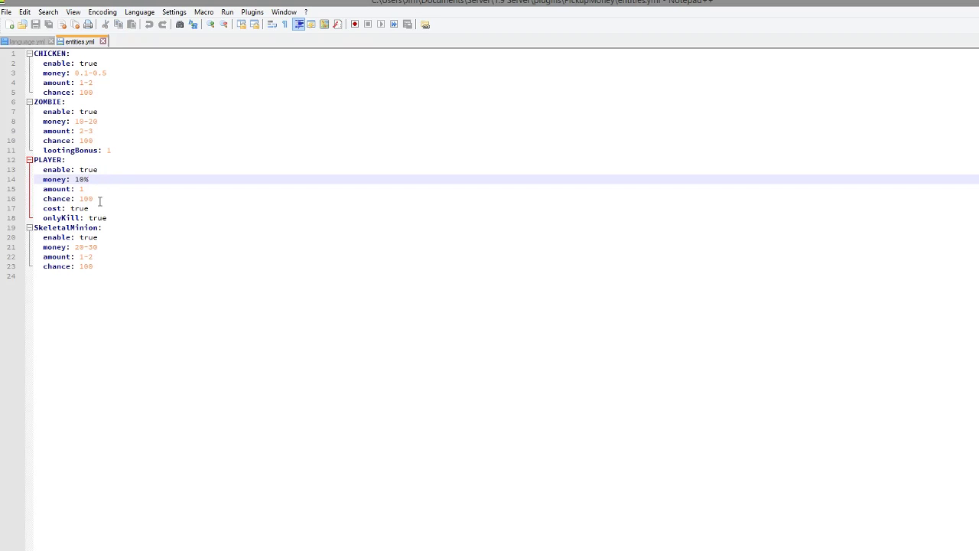
pyautogui.moveTo(87, 189); pyautogui.dragTo(52, 189)
pyautogui.click(113, 196)
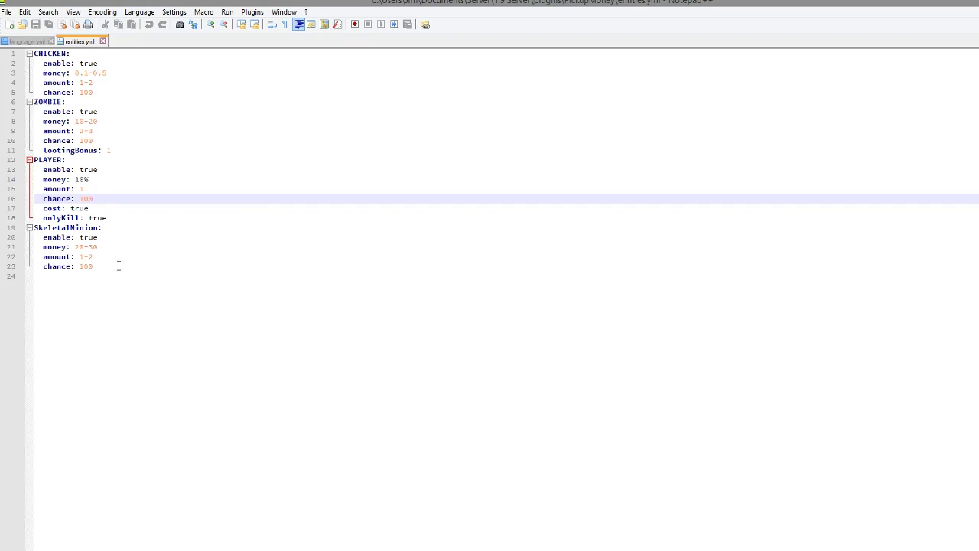
# Duplicate the SkeletalMinion entry at the end of entities.yml and rename the copy Creeper
pyautogui.moveTo(115, 267); pyautogui.dragTo(3, 235)
pyautogui.hotkey('ctrl', 'c')
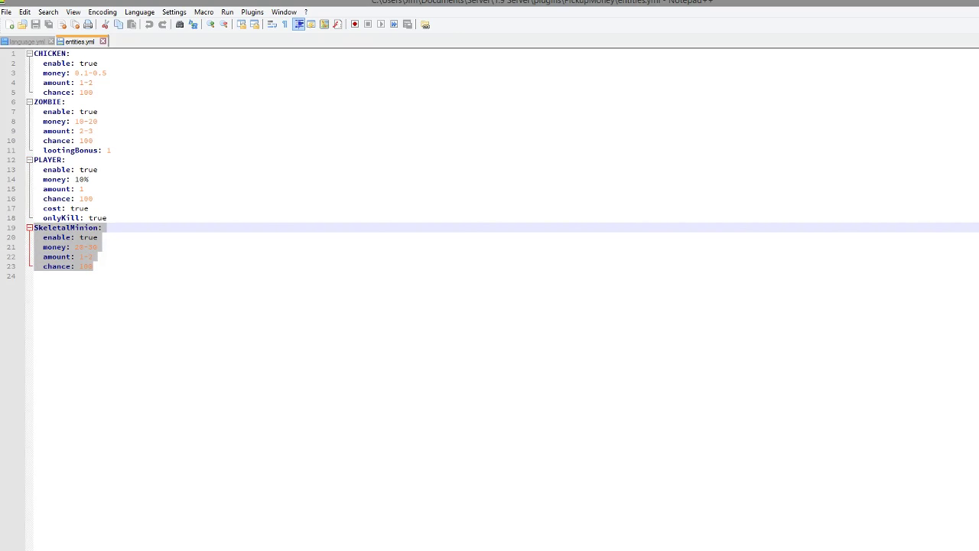
pyautogui.click(117, 265)
pyautogui.press('Return')
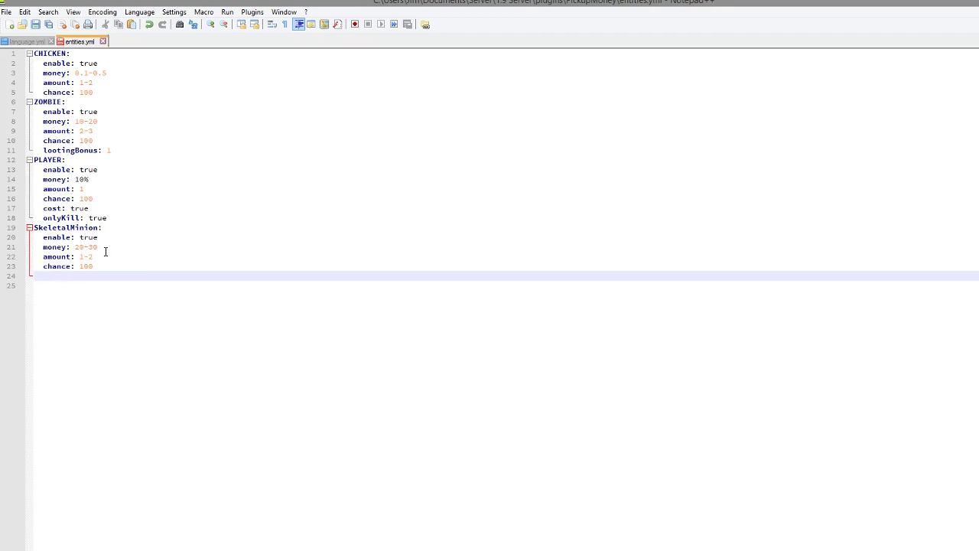
pyautogui.hotkey('ctrl', 'v')
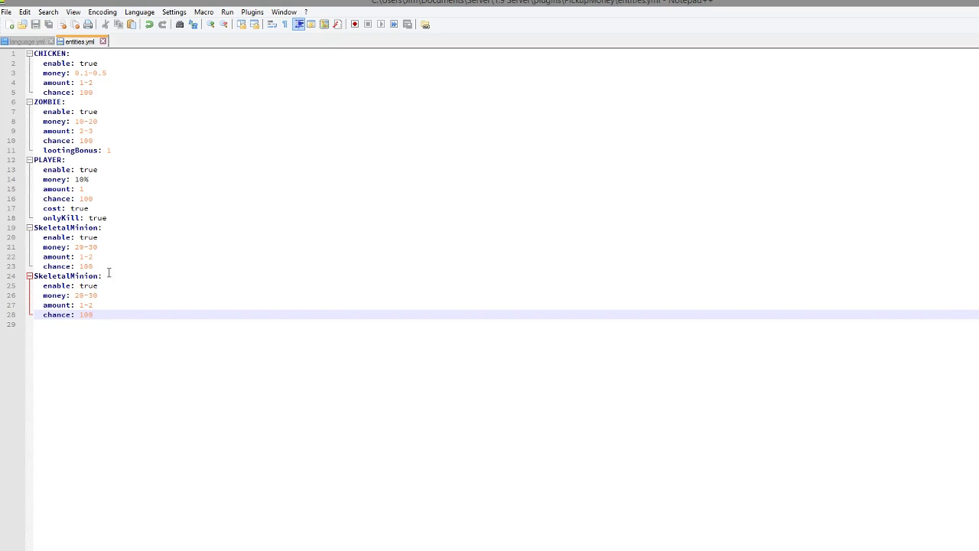
pyautogui.moveTo(98, 277); pyautogui.dragTo(36, 280)
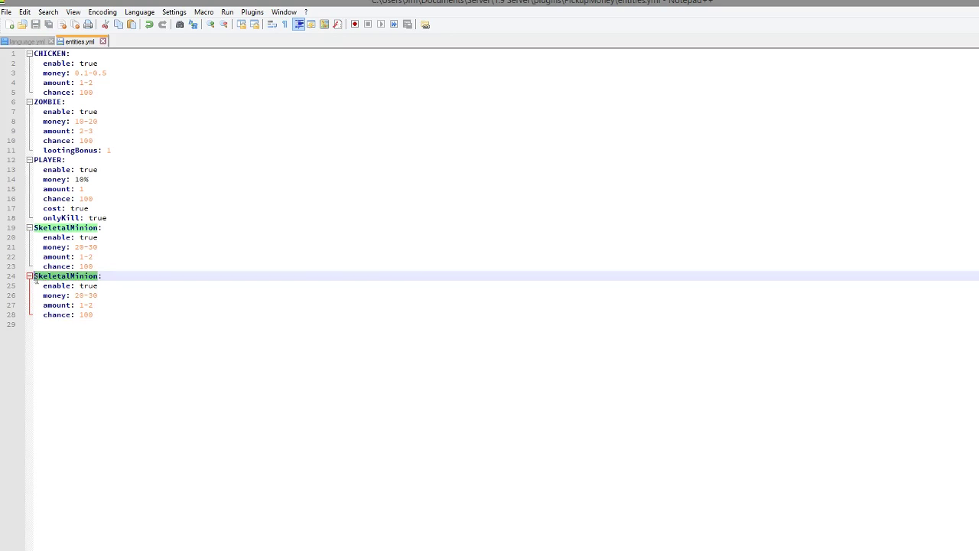
pyautogui.write('Creeoer')
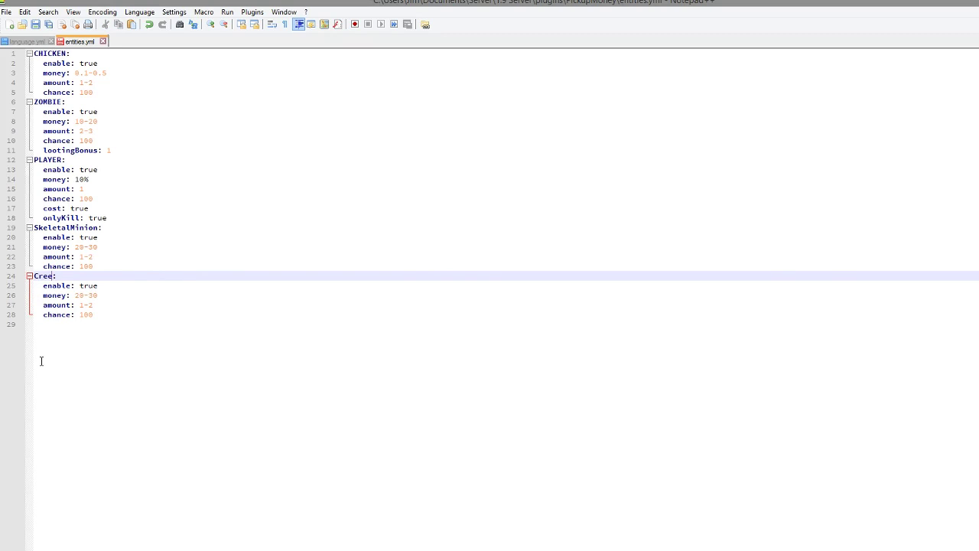
pyautogui.write('per')
# Set the Creeper entry's money to 200-300, amount to 1 and chance to 20
pyautogui.click(86, 295)
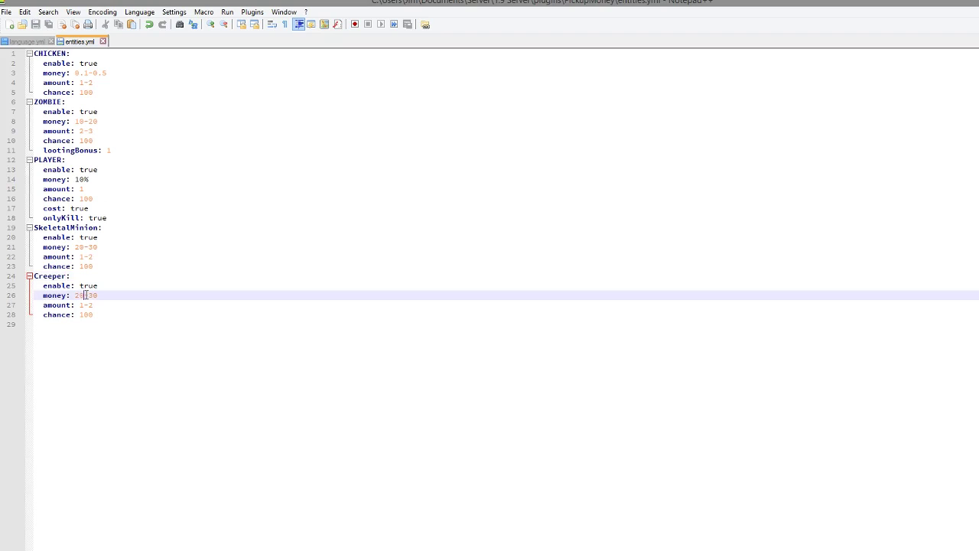
pyautogui.write('0')
pyautogui.click(114, 295)
pyautogui.write('0')
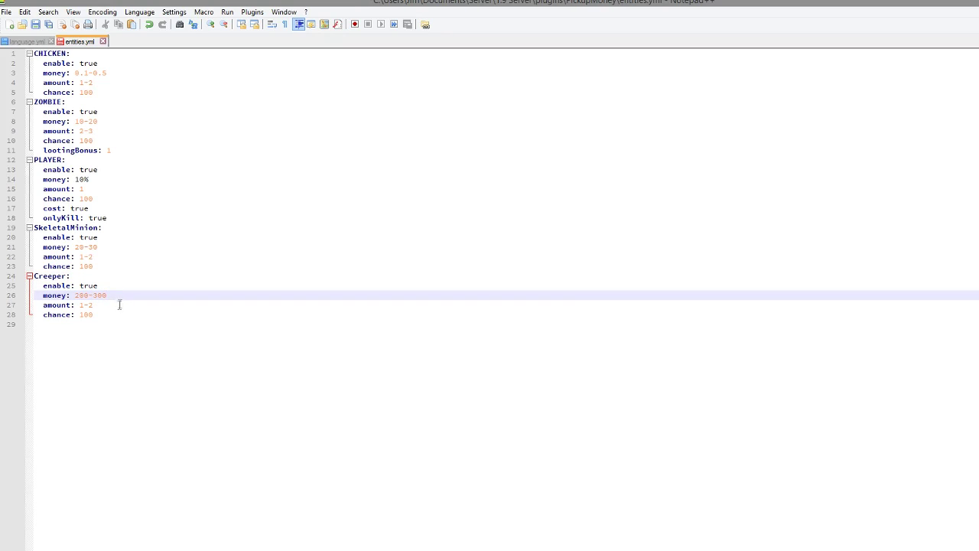
pyautogui.click(110, 305)
pyautogui.press('BackSpace')
pyautogui.press('BackSpace')
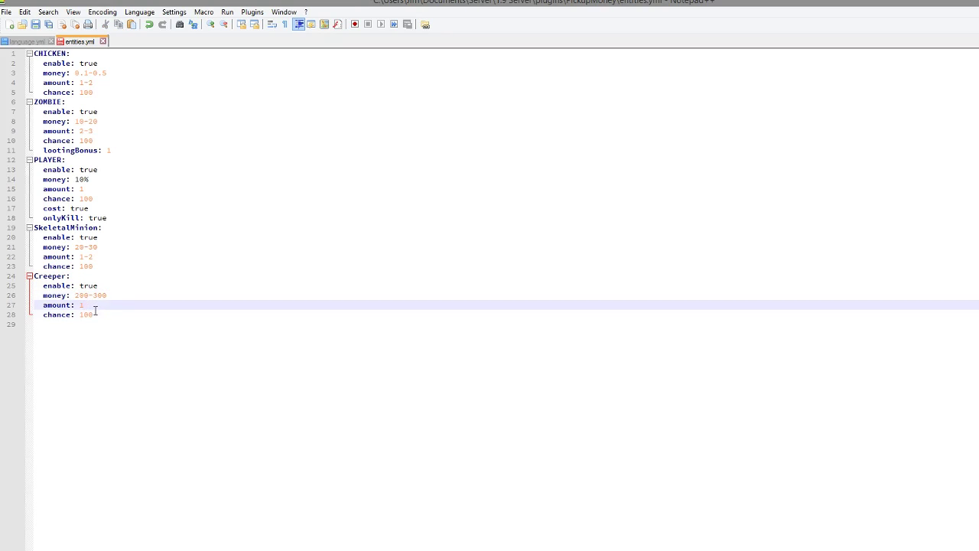
pyautogui.click(86, 315)
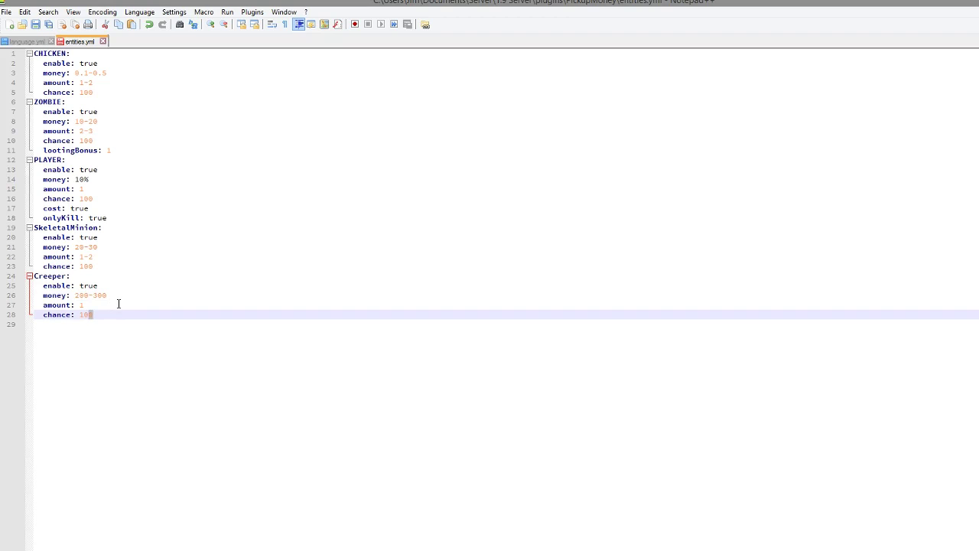
pyautogui.press('BackSpace')
pyautogui.press('BackSpace')
pyautogui.write('20')
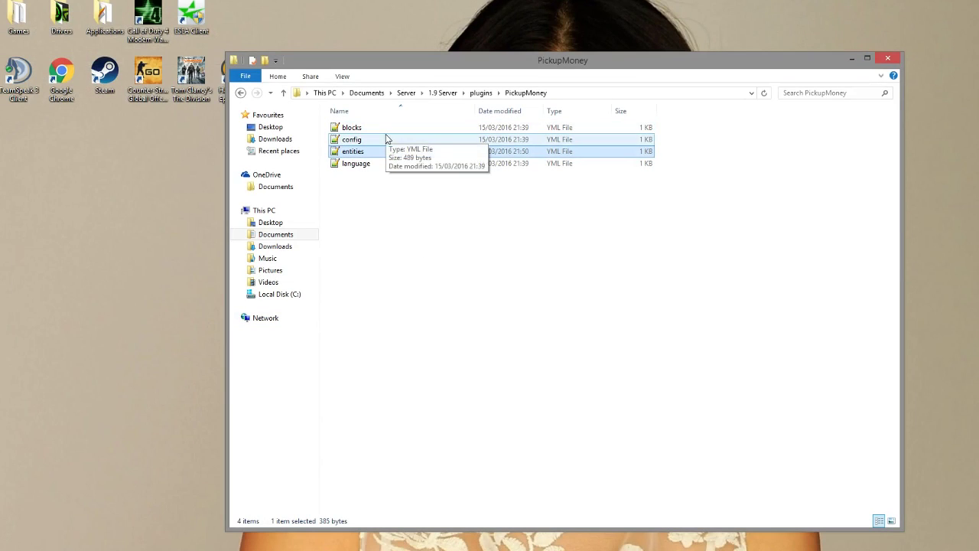
# Open blocks.yml from the PickupMoney folder and examine the GOLD_BLOCK entry's amount and dropBlock settings
pyautogui.doubleClick(391, 130)
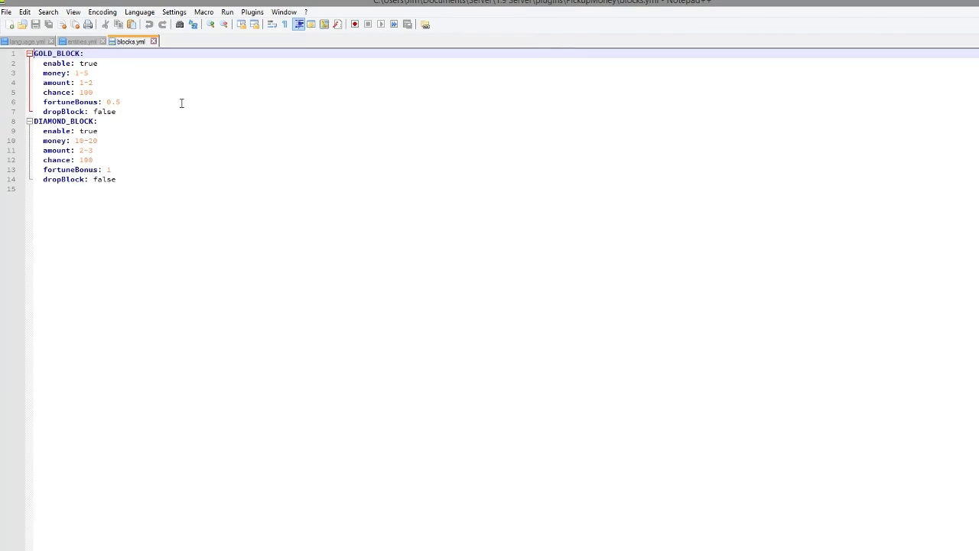
pyautogui.moveTo(181, 103); pyautogui.dragTo(38, 55)
pyautogui.click(168, 95)
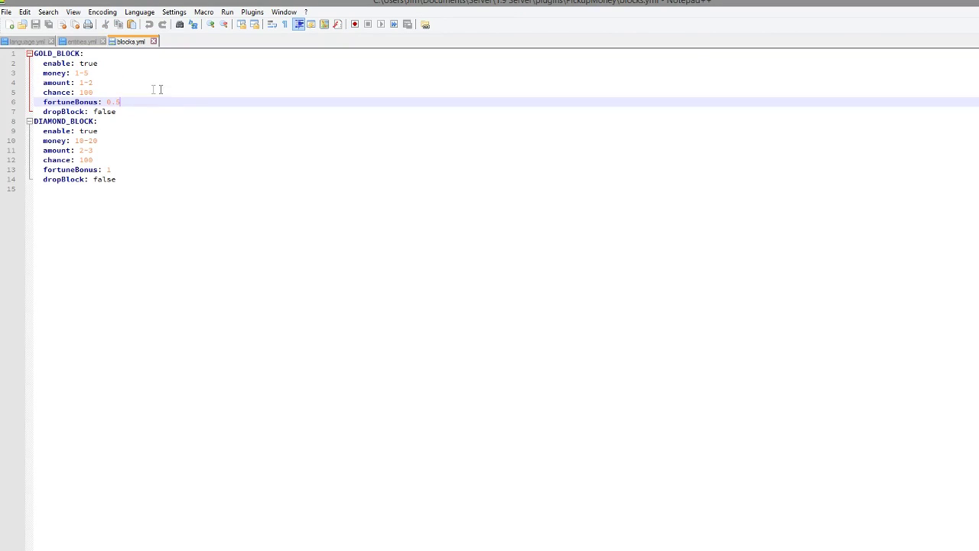
pyautogui.click(109, 81)
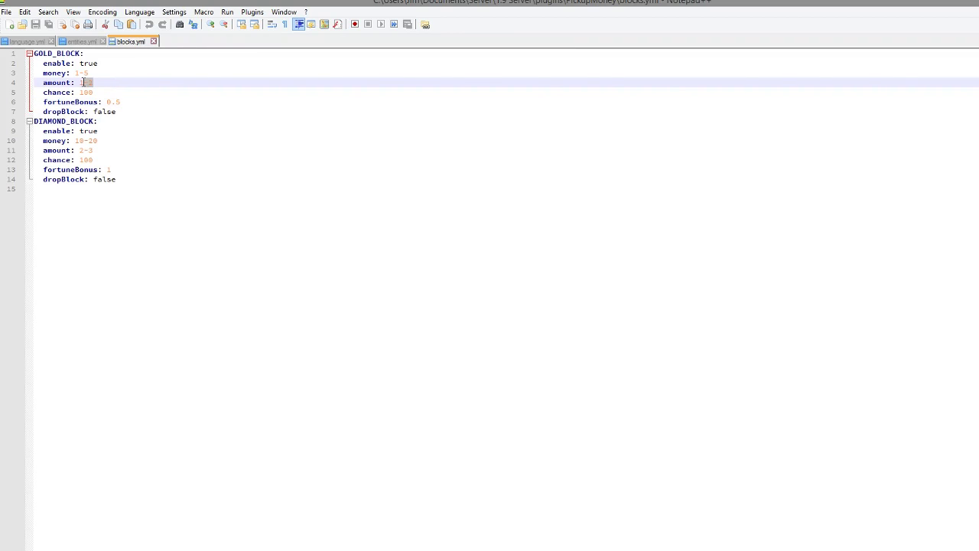
pyautogui.write('1-2')
pyautogui.click(132, 110)
pyautogui.moveTo(133, 109); pyautogui.dragTo(24, 112)
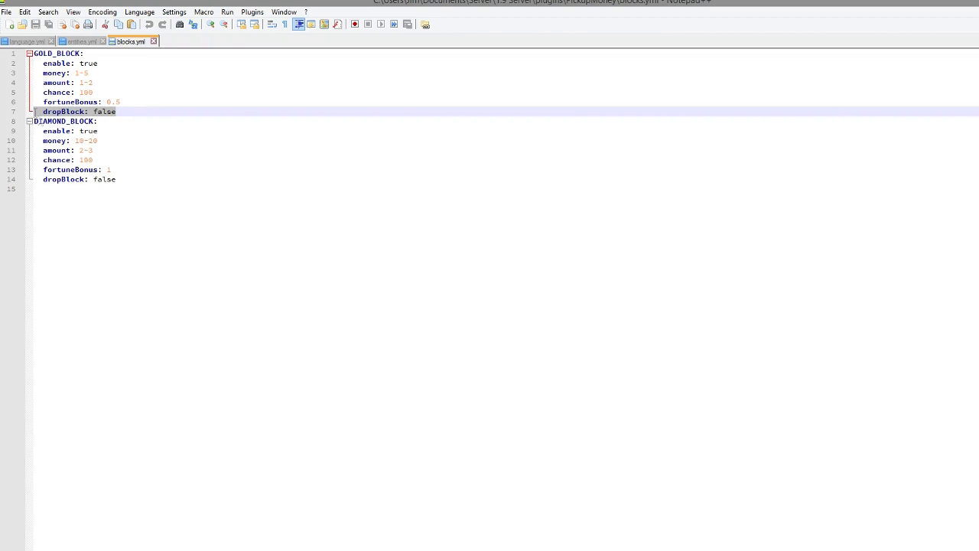
# Duplicate the DIAMOND_BLOCK entry at the end of blocks.yml and rename the copy LEAVES
pyautogui.moveTo(146, 179); pyautogui.dragTo(23, 131)
pyautogui.hotkey('ctrl', 'c')
pyautogui.click(181, 179)
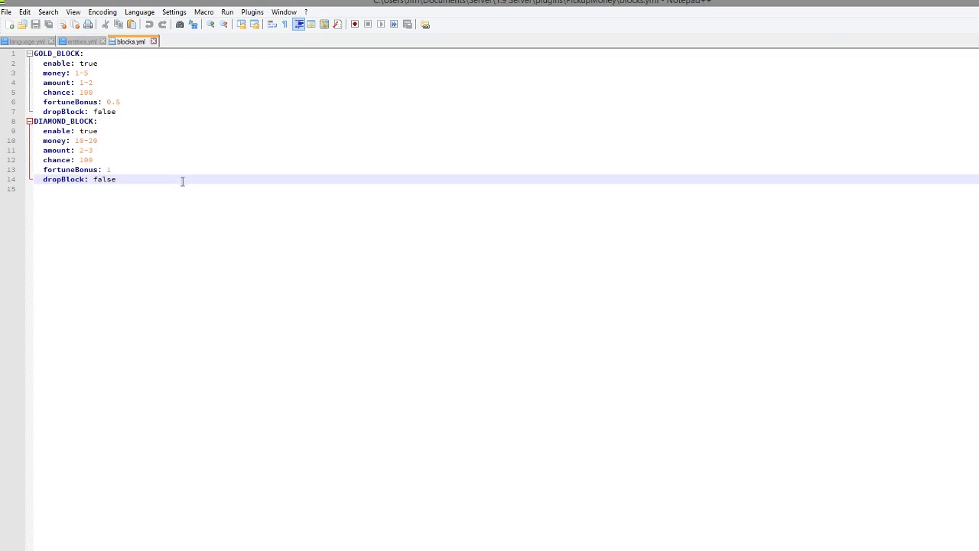
pyautogui.press('Return')
pyautogui.hotkey('ctrl', 'v')
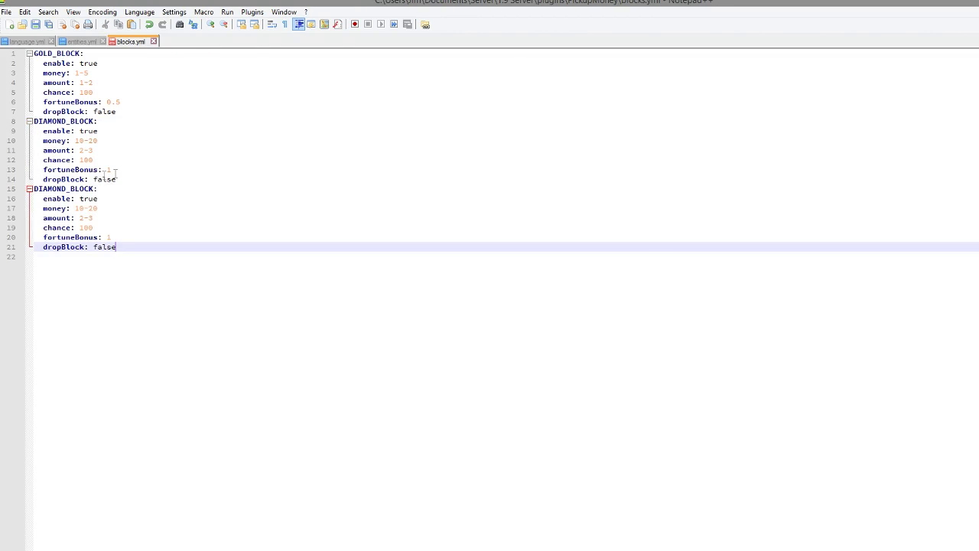
pyautogui.doubleClick(63, 188)
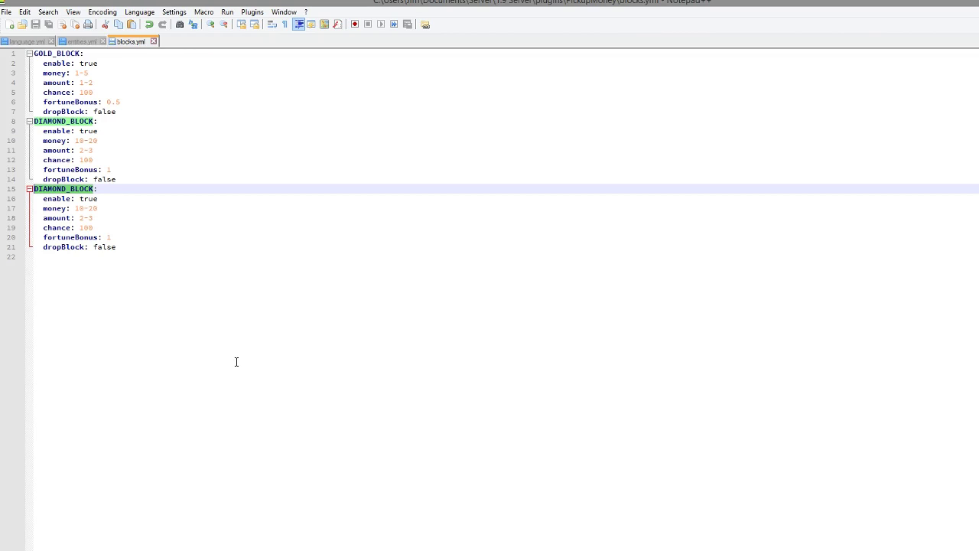
pyautogui.write('LEAVES:')
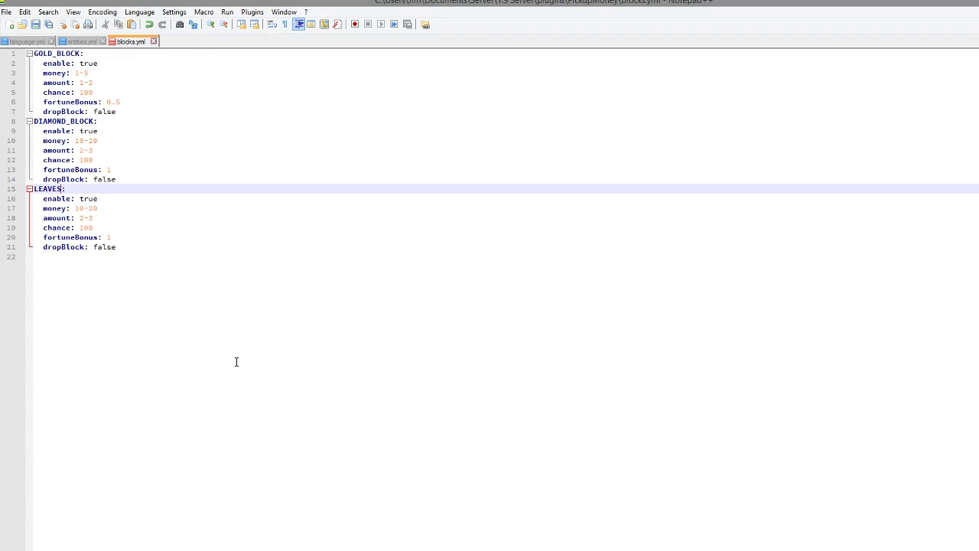
# Set the LEAVES entry's money to 1-2, amount to 1 and chance to 10
pyautogui.click(79, 208)
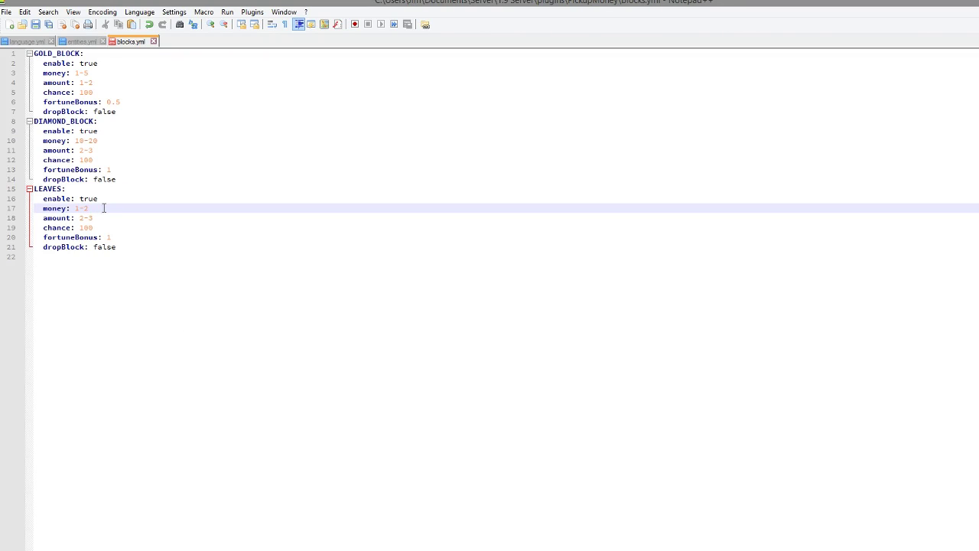
pyautogui.moveTo(94, 218); pyautogui.dragTo(80, 218)
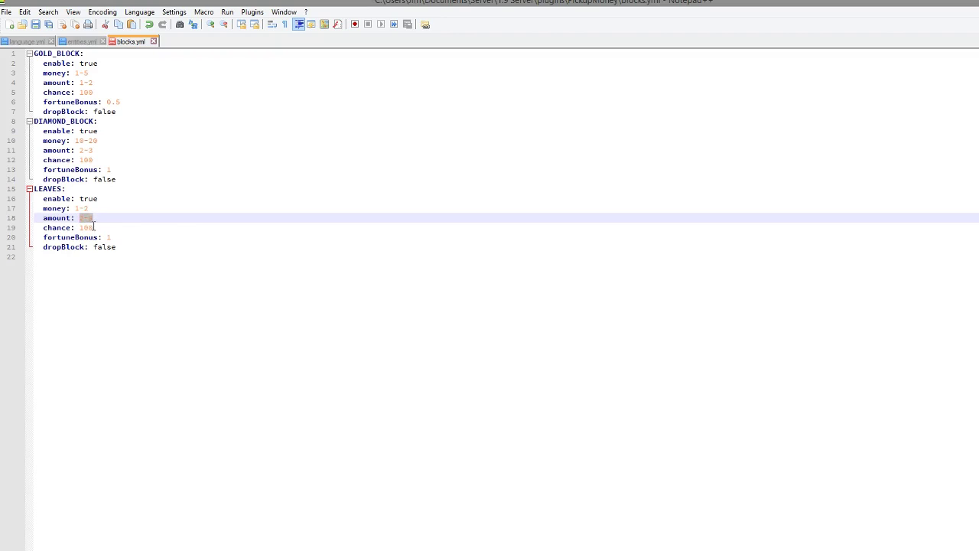
pyautogui.write('1')
pyautogui.click(114, 208)
pyautogui.click(81, 218)
pyautogui.moveTo(95, 228); pyautogui.dragTo(80, 228)
pyautogui.write('10')
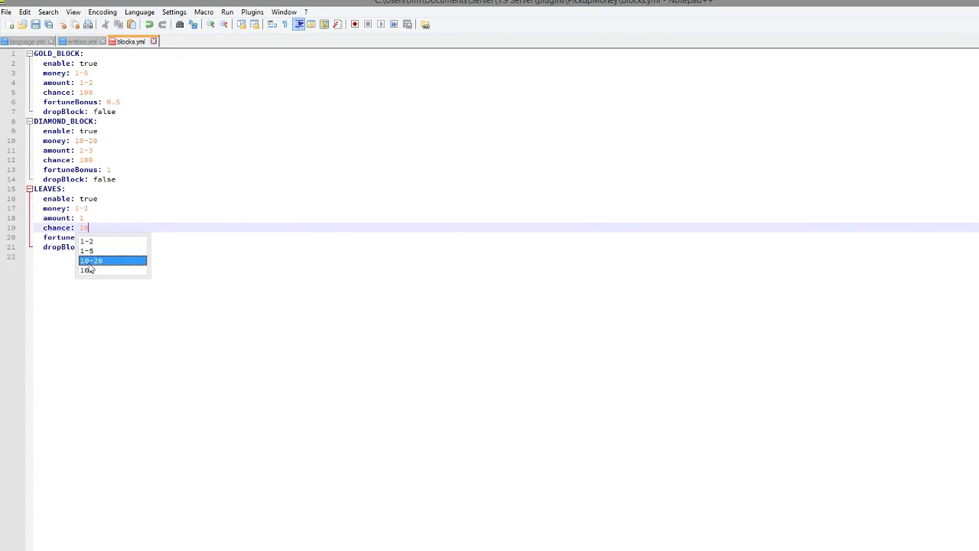
pyautogui.click(120, 225)
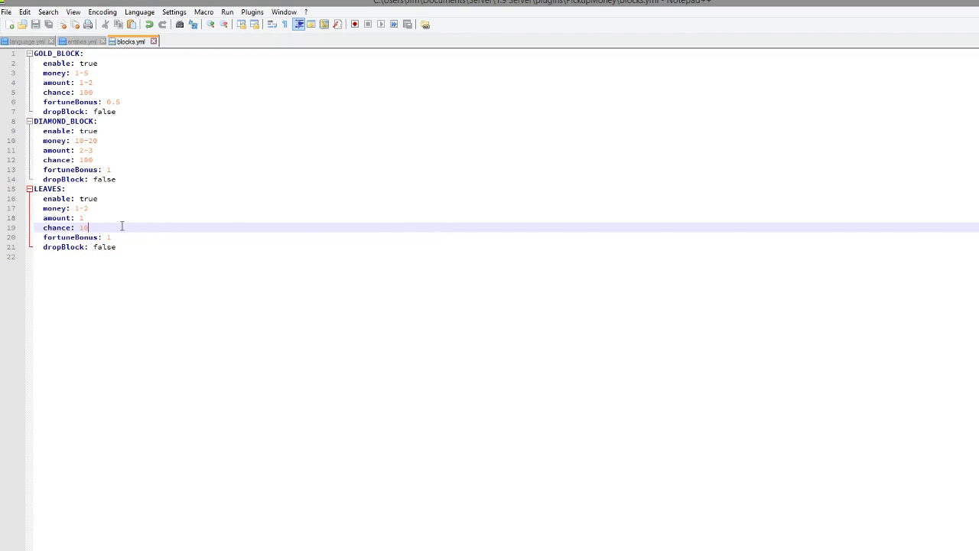
pyautogui.click(127, 246)
pyautogui.doubleClick(102, 247)
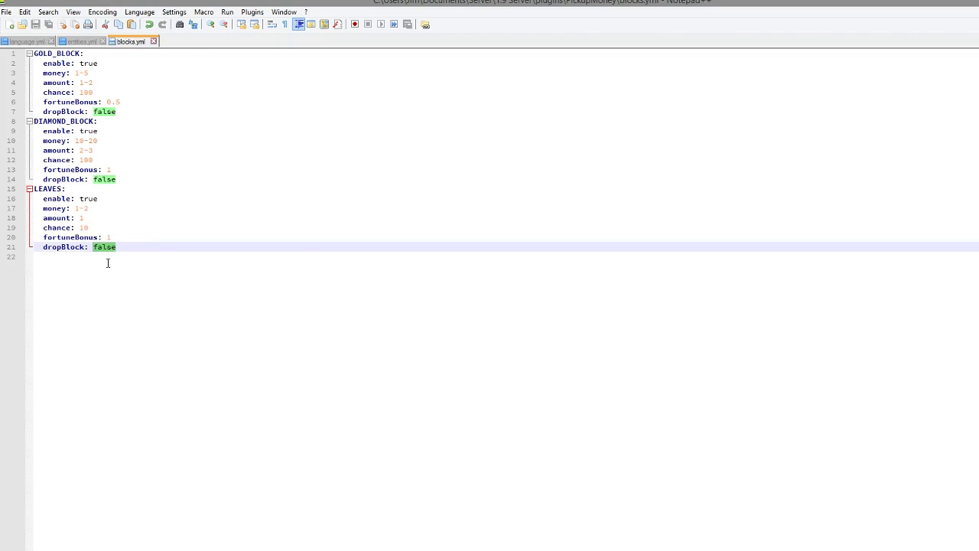
# Open config.yml from the PickupMoney folder and examine the entity drop, block drop, update notification and spawnerPercent settings
pyautogui.click(978, 1)
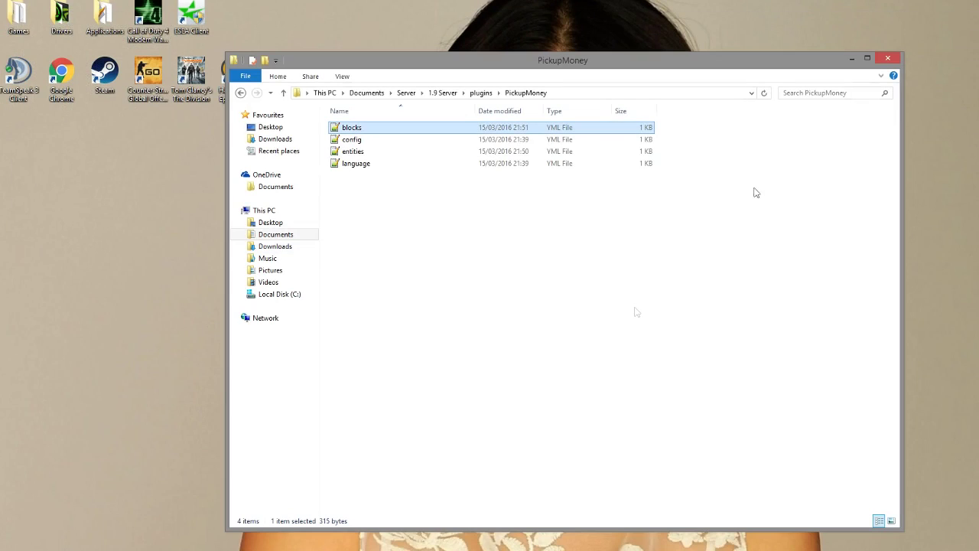
pyautogui.doubleClick(407, 142)
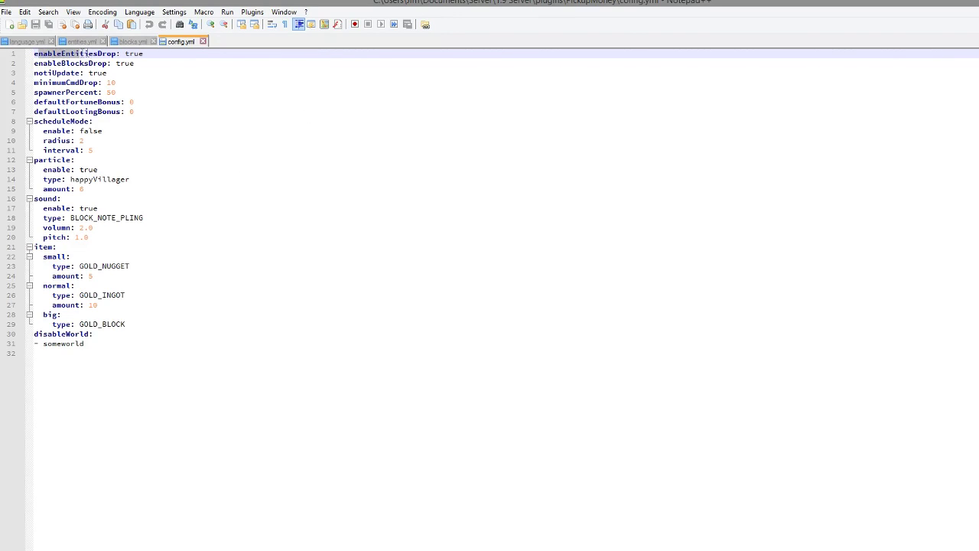
pyautogui.click(57, 70)
pyautogui.moveTo(91, 70); pyautogui.dragTo(111, 73)
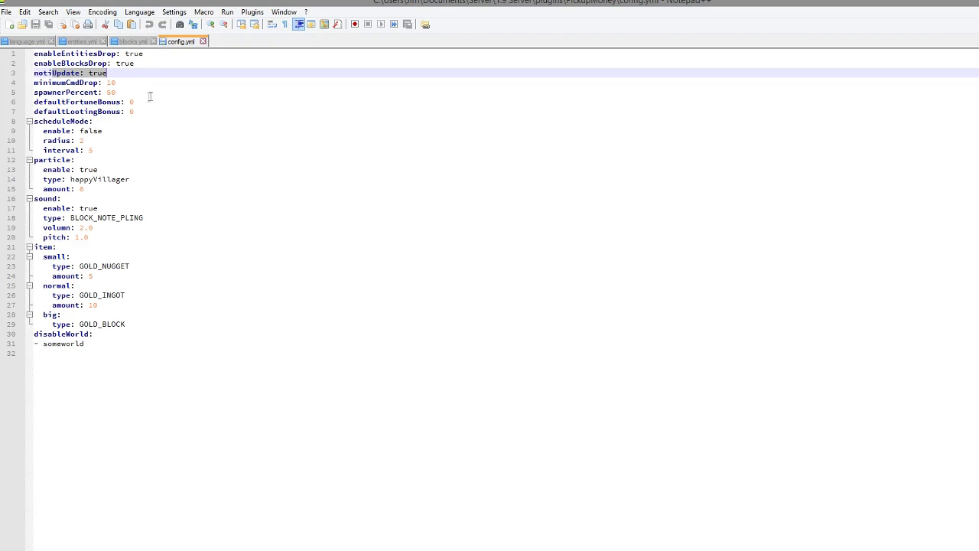
pyautogui.moveTo(117, 92); pyautogui.dragTo(24, 92)
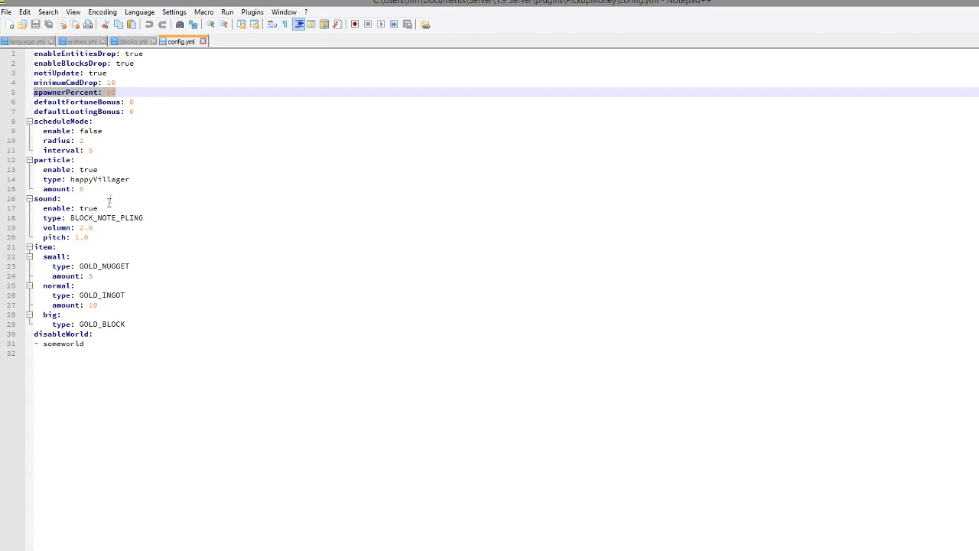
# Examine the particle section, including its type, and the sound section's settings in config.yml
pyautogui.moveTo(143, 180); pyautogui.dragTo(16, 160)
pyautogui.moveTo(93, 189); pyautogui.dragTo(21, 164)
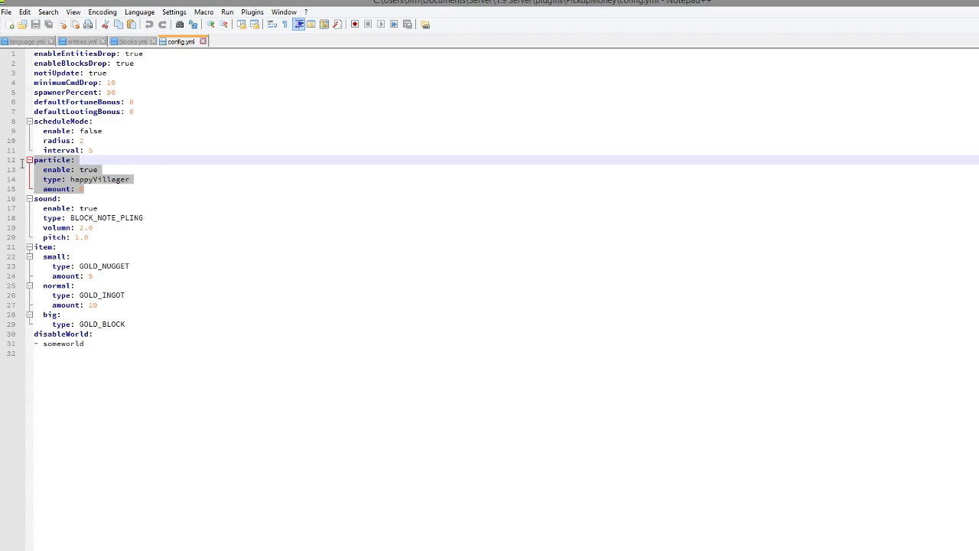
pyautogui.click(120, 189)
pyautogui.moveTo(132, 180); pyautogui.dragTo(71, 180)
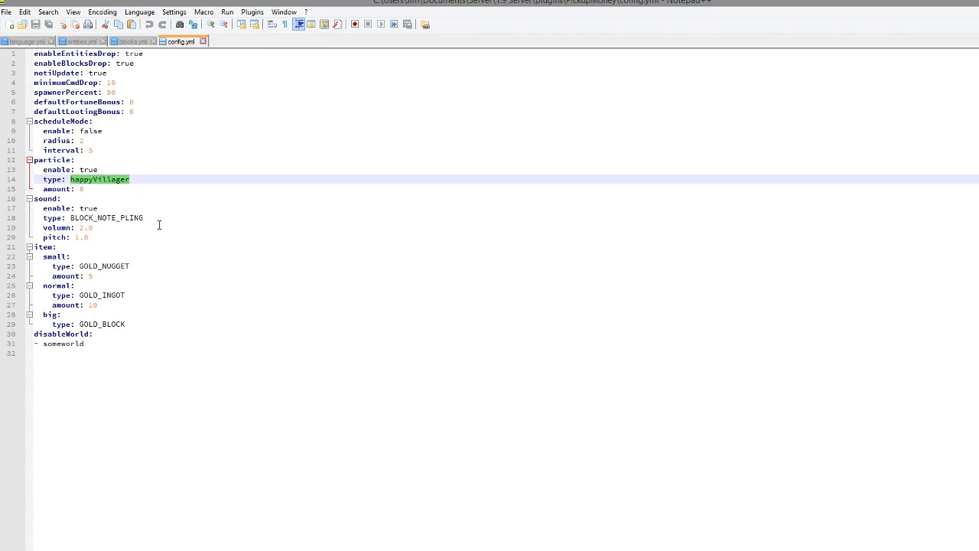
pyautogui.moveTo(159, 225); pyautogui.dragTo(13, 199)
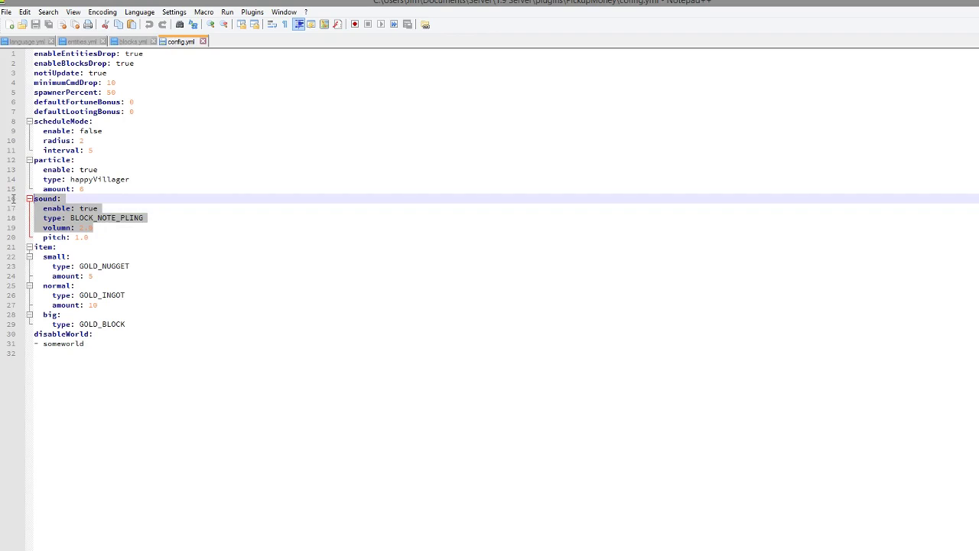
pyautogui.moveTo(109, 238); pyautogui.dragTo(26, 208)
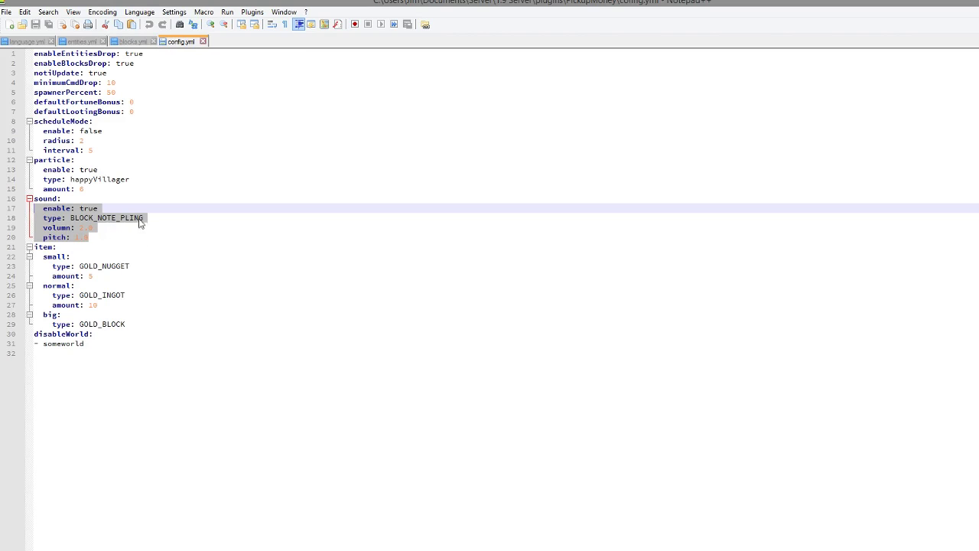
# Examine the item section's small, normal and big types and their amount thresholds
pyautogui.moveTo(148, 265); pyautogui.dragTo(11, 243)
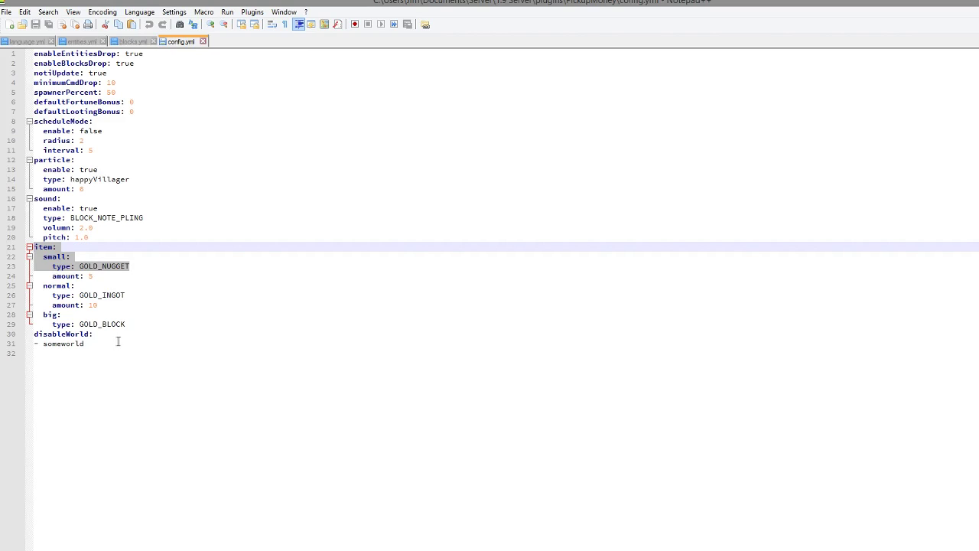
pyautogui.moveTo(130, 324); pyautogui.dragTo(75, 324)
pyautogui.click(110, 296)
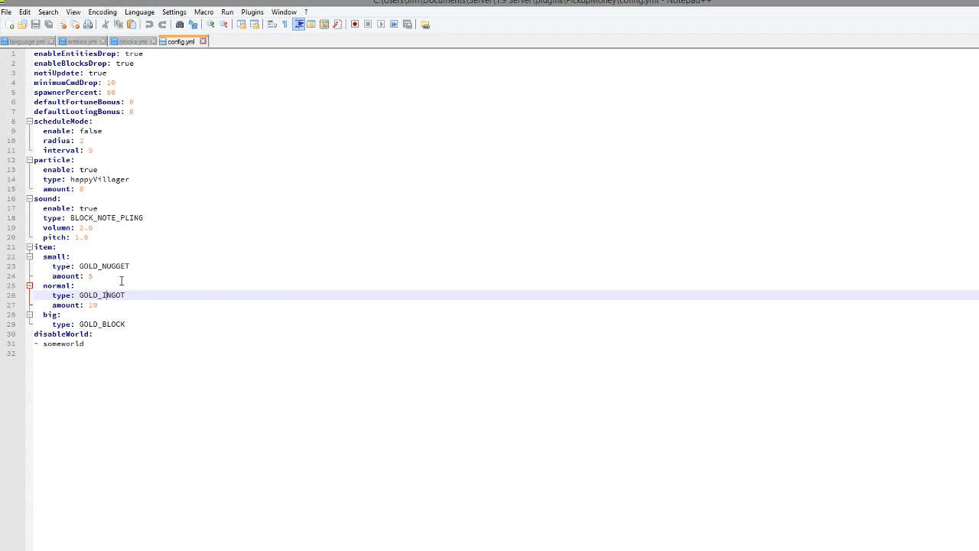
pyautogui.moveTo(129, 266); pyautogui.dragTo(53, 267)
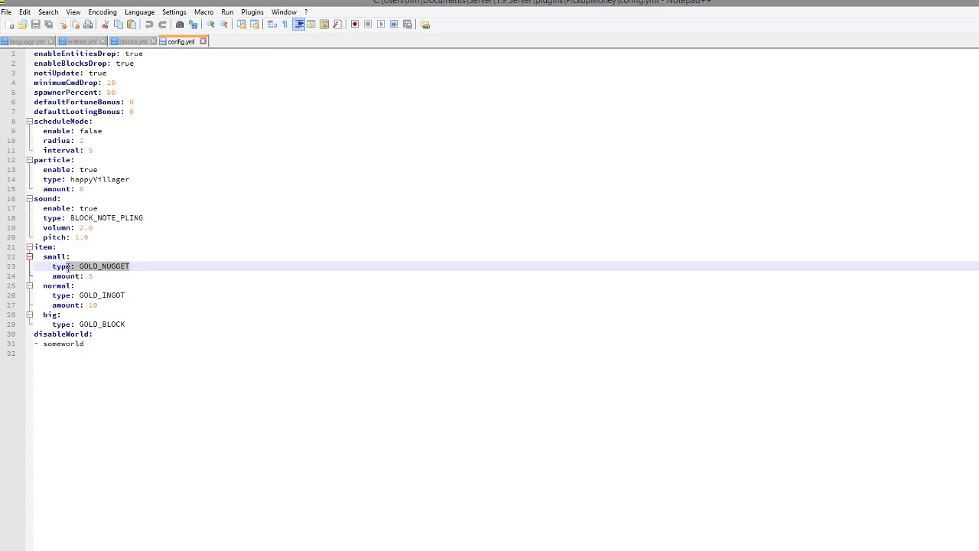
pyautogui.moveTo(103, 305); pyautogui.dragTo(54, 299)
pyautogui.click(124, 308)
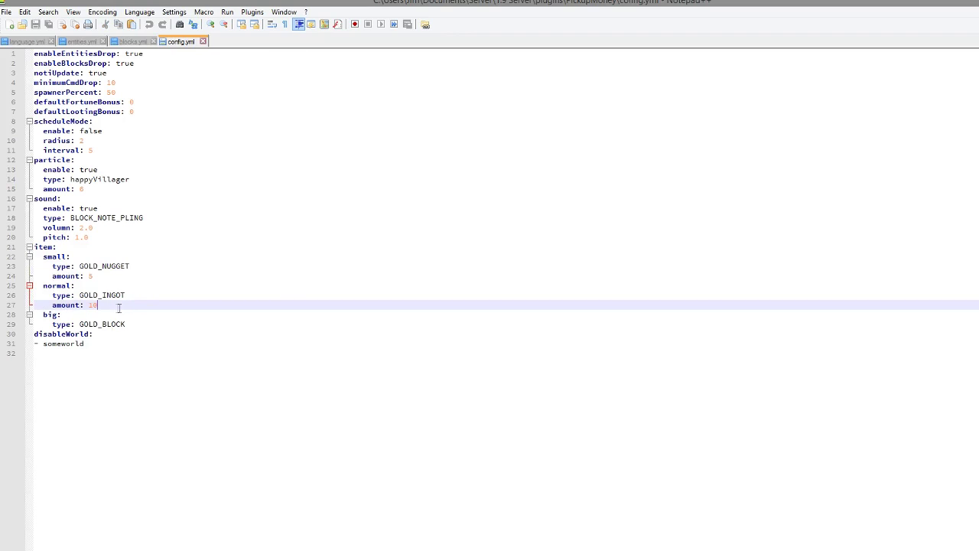
# Add creative to the disableWorld list under someworld in the saved config.yml, and switch to Minecraft
pyautogui.click(99, 344)
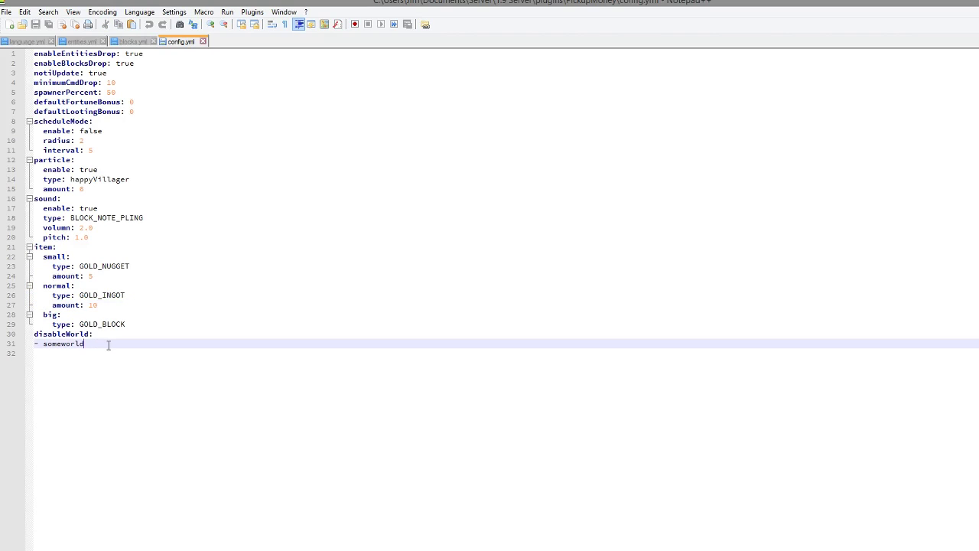
pyautogui.press('Return')
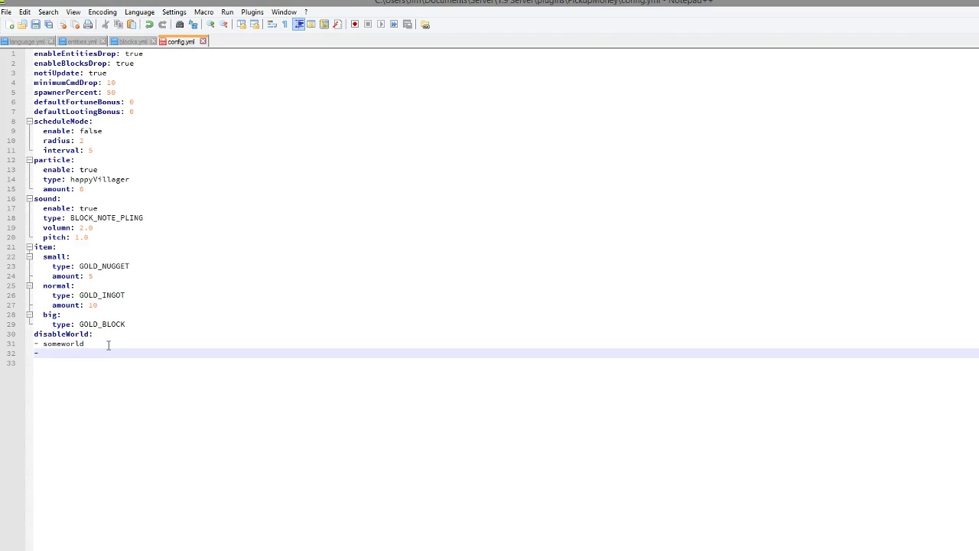
pyautogui.write('- creative')
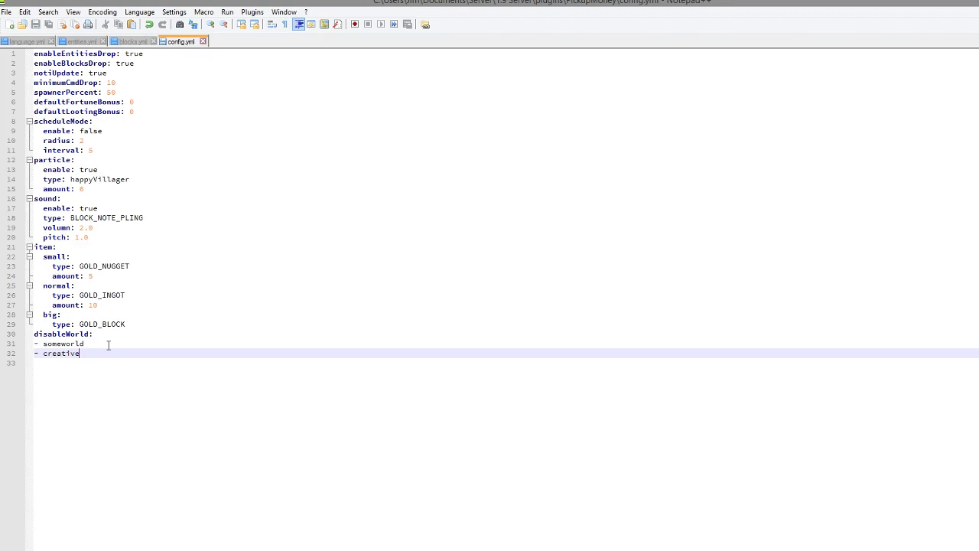
pyautogui.click(929, 1)
pyautogui.click(174, 549)
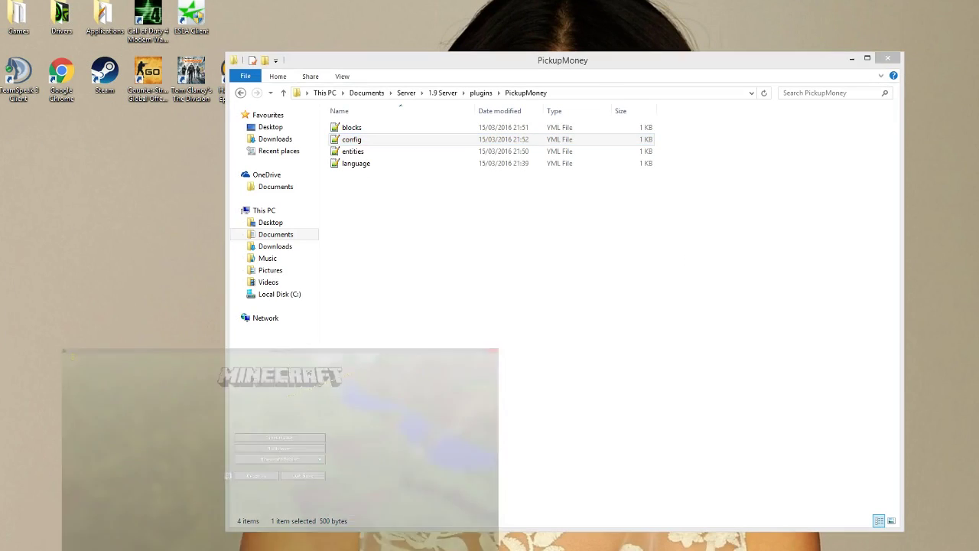